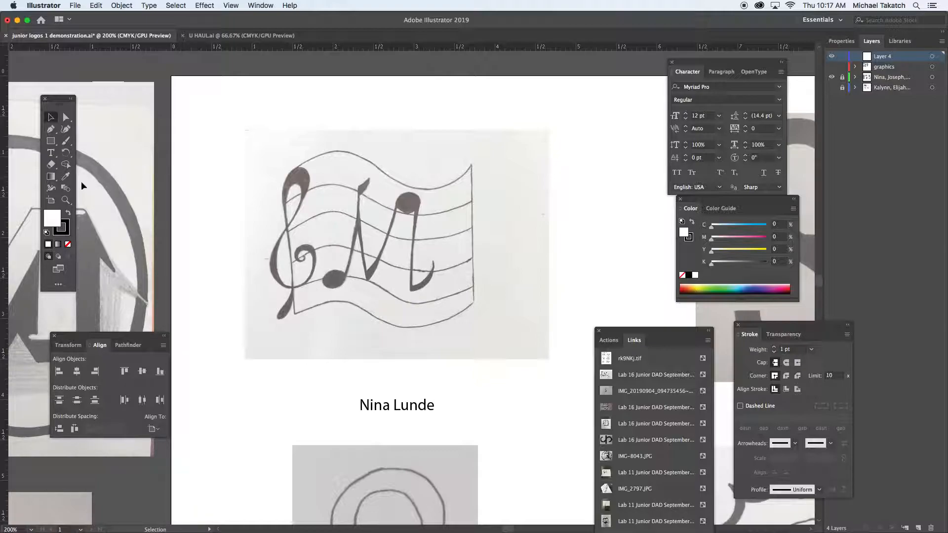
Step: Examine the complete list of available tools, including the Pen and other drawing tools
key(p)
drag(92, 333, 93, 329)
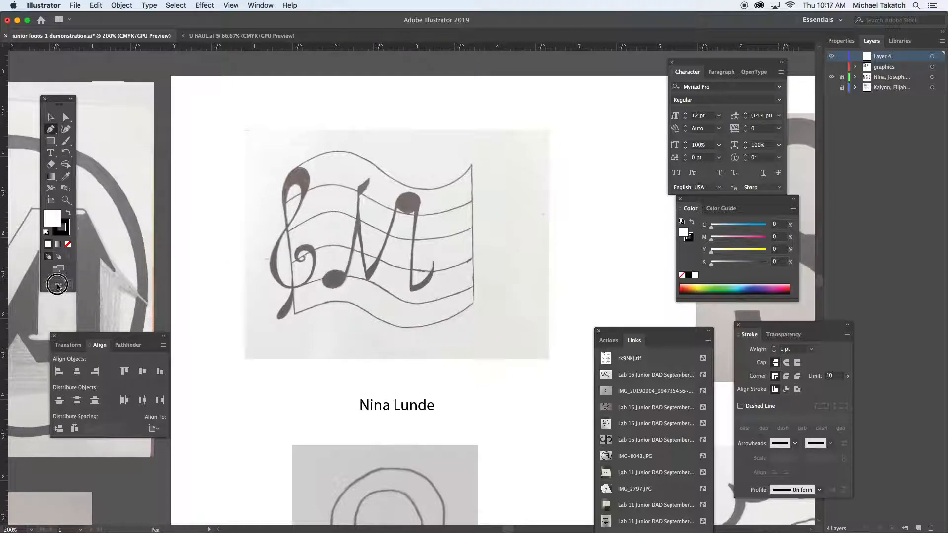
click(57, 284)
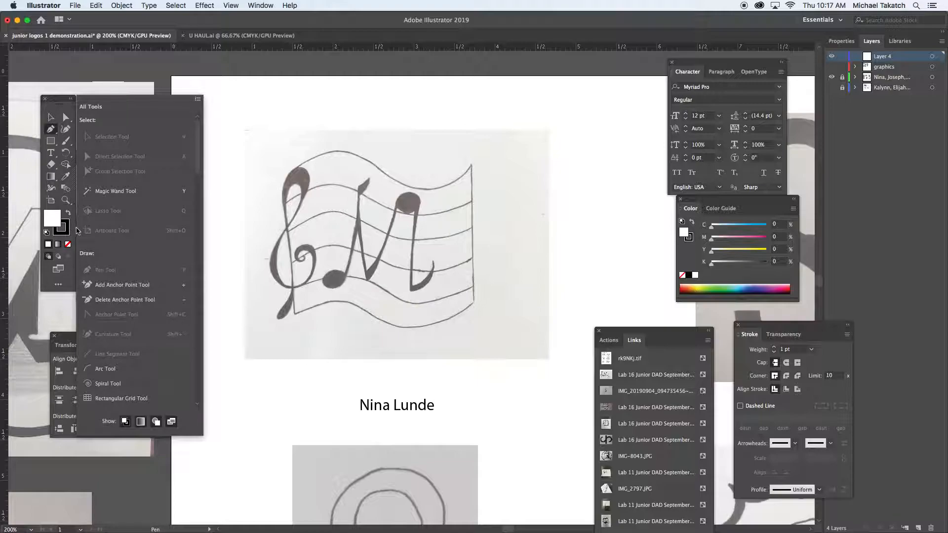
mouse_move(197, 138)
mouse_down()
mouse_move(207, 374)
mouse_move(214, 138)
mouse_up()
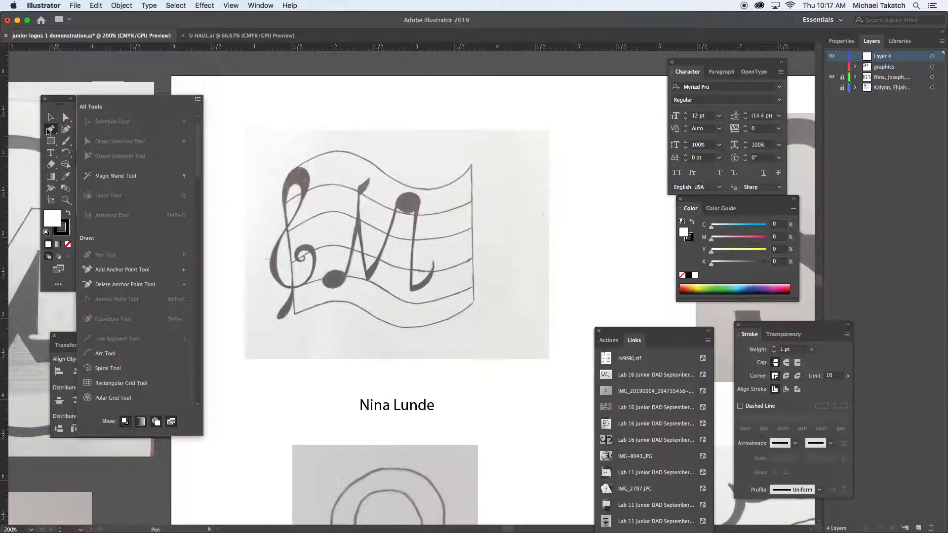
click(50, 130)
click(198, 101)
click(72, 103)
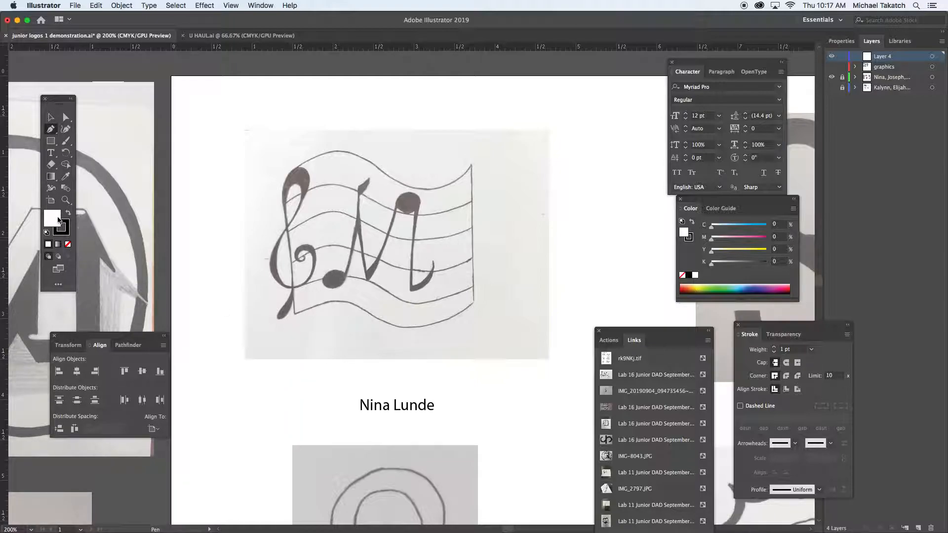
click(51, 141)
drag(170, 109, 232, 192)
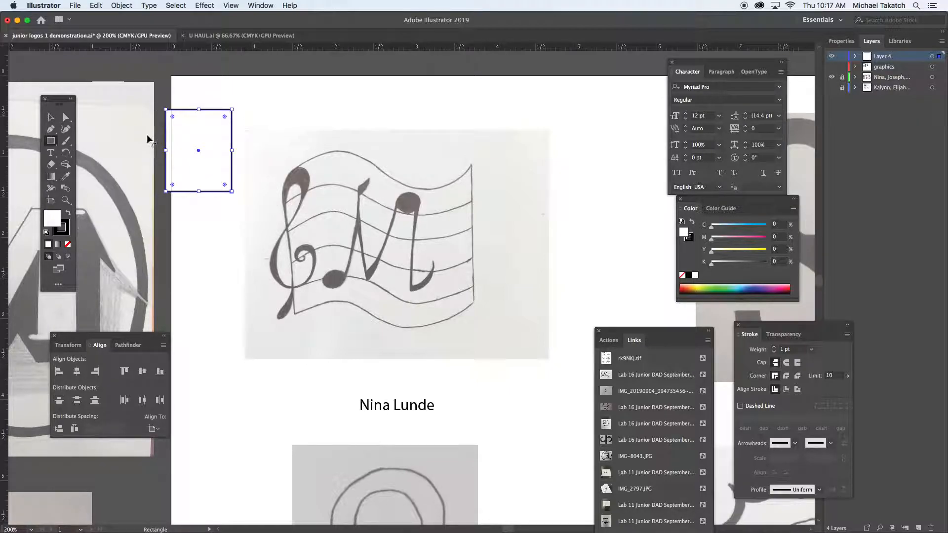
key(Delete)
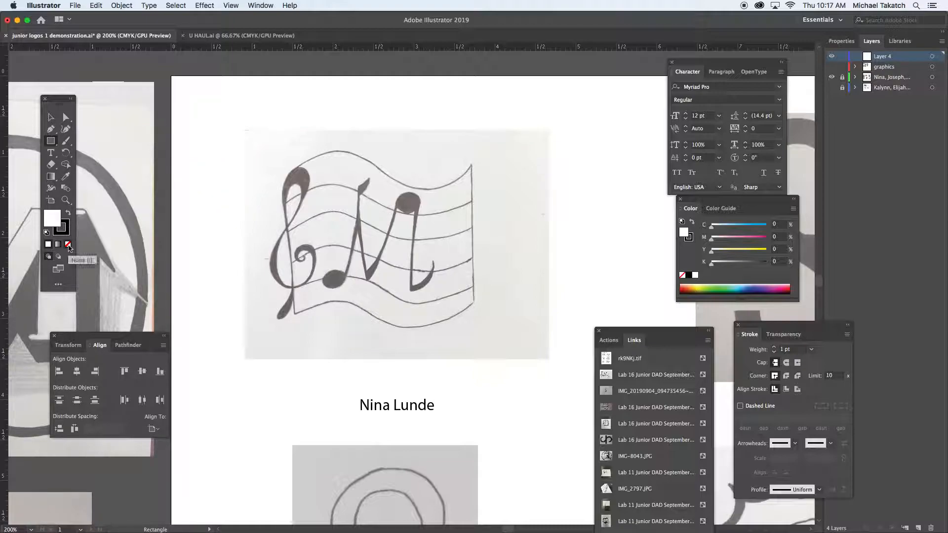
Step: Set the fill to none and trace the first rising curve of the sketch's lowest staff line with the Pen tool
click(68, 245)
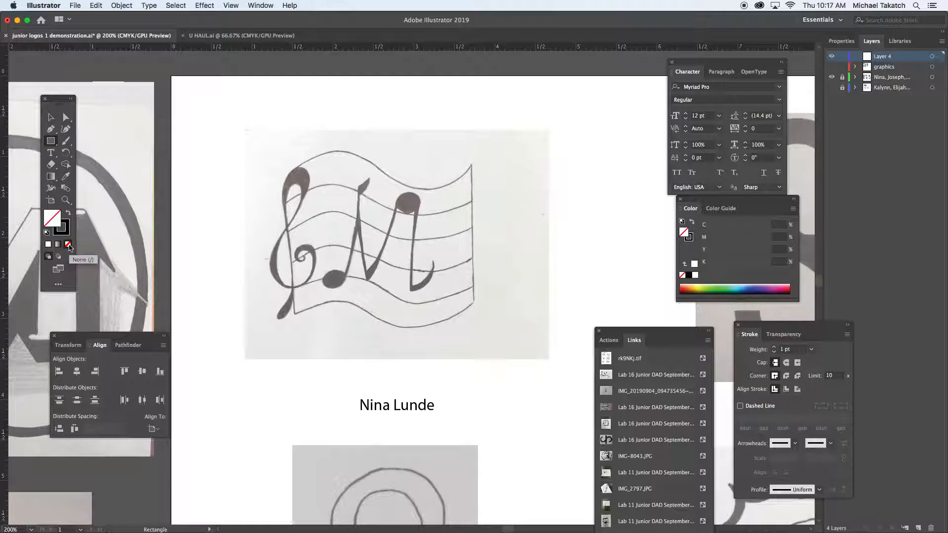
click(293, 314)
click(459, 296)
key(p)
click(294, 314)
drag(336, 301, 355, 303)
key(super+equal)
key(super+equal)
key(super+equal)
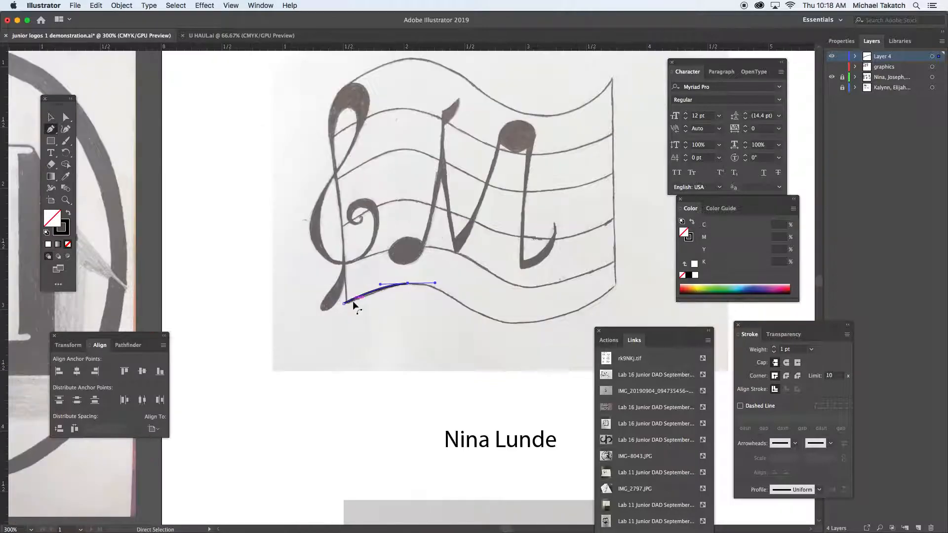
drag(363, 290, 242, 247)
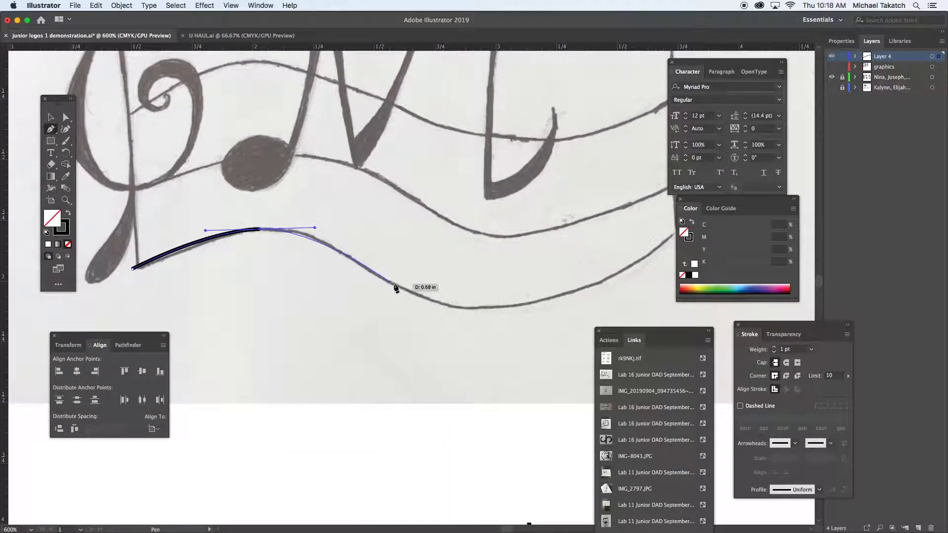
Step: Continue the lowest staff line through its trough up to the sketch's right vertical and end the open path
drag(474, 309, 531, 307)
scroll(590, 266, right, 5)
scroll(590, 266, up, 2)
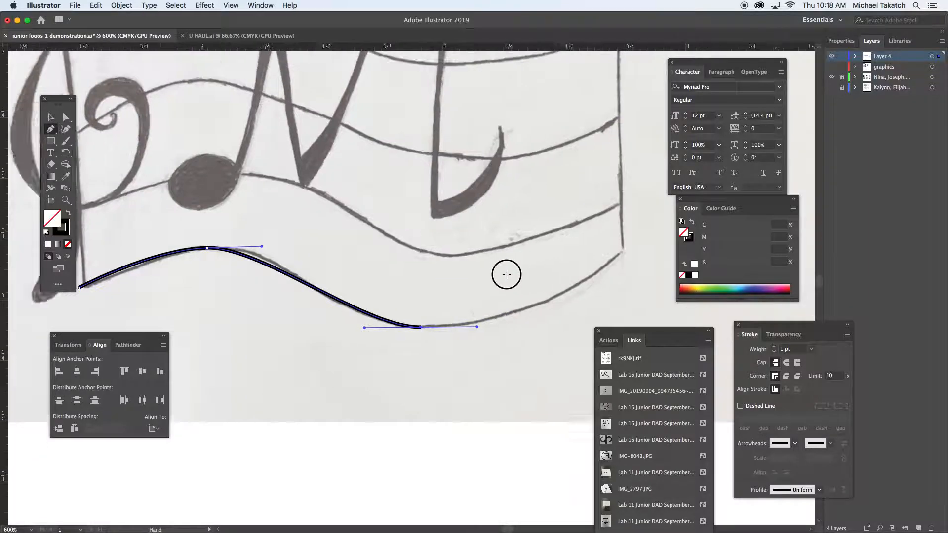
mouse_move(577, 267)
mouse_down()
mouse_move(629, 237)
mouse_move(634, 212)
mouse_up()
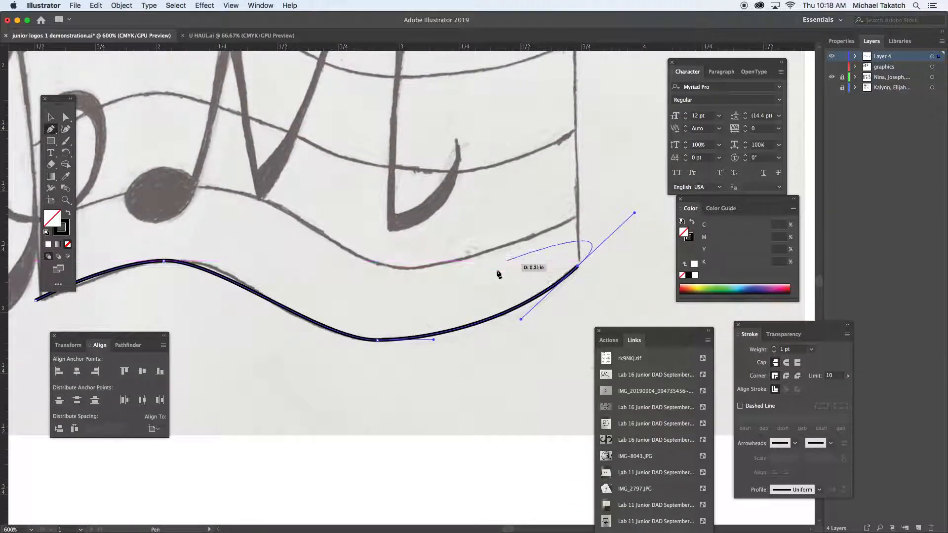
key(super)
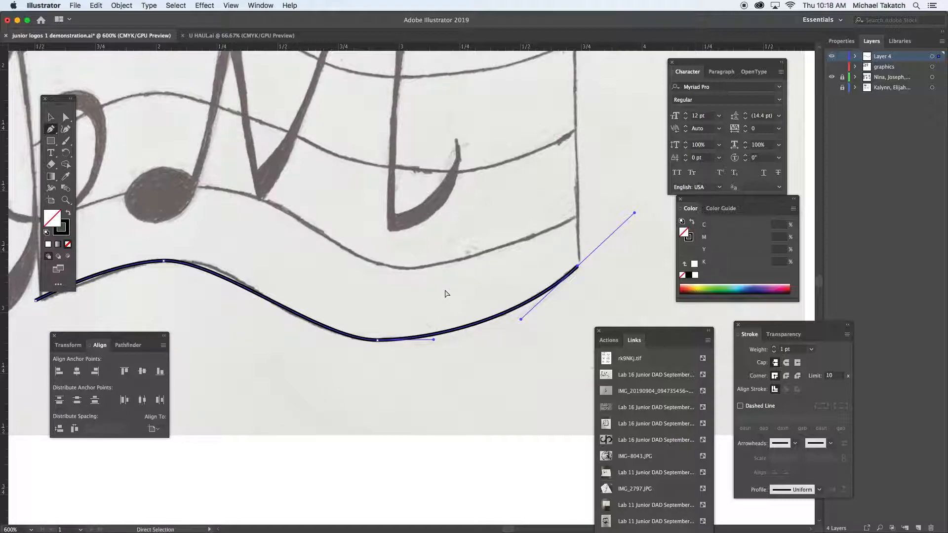
super+click(447, 292)
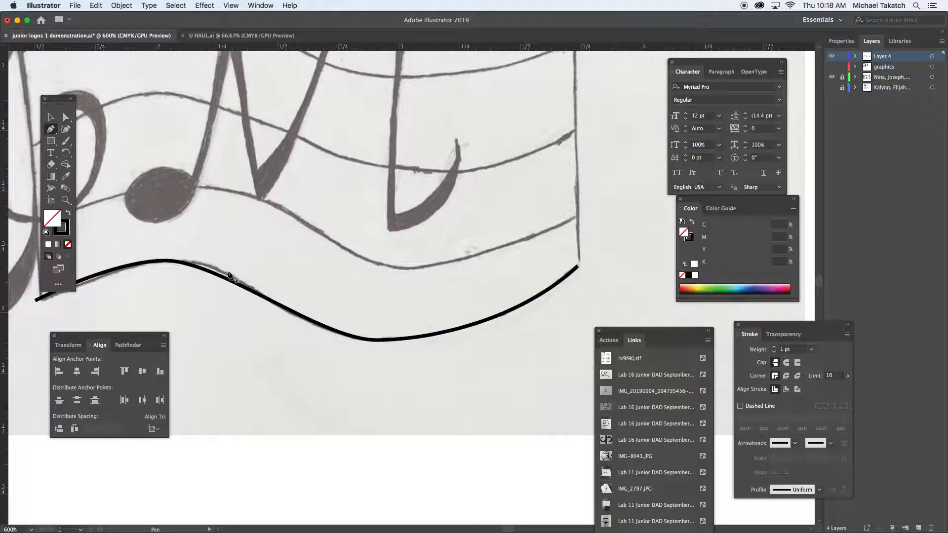
Step: Lengthen the direction handles of the traced line's middle segment to match the sketched curve
drag(223, 270, 290, 278)
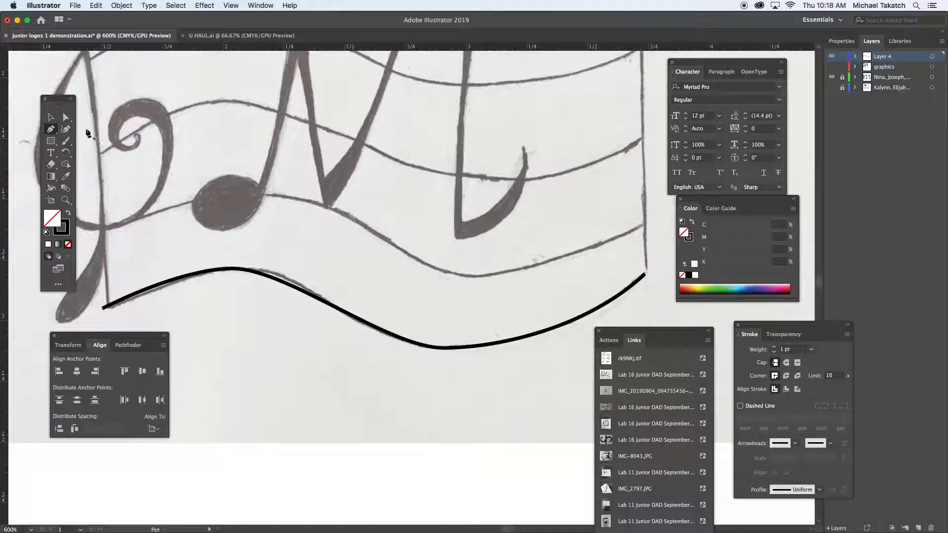
click(67, 118)
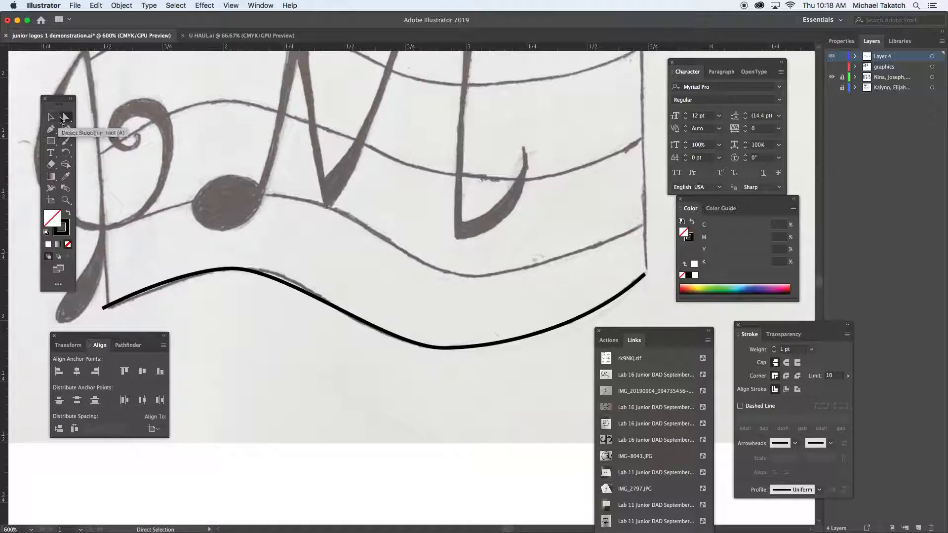
click(269, 280)
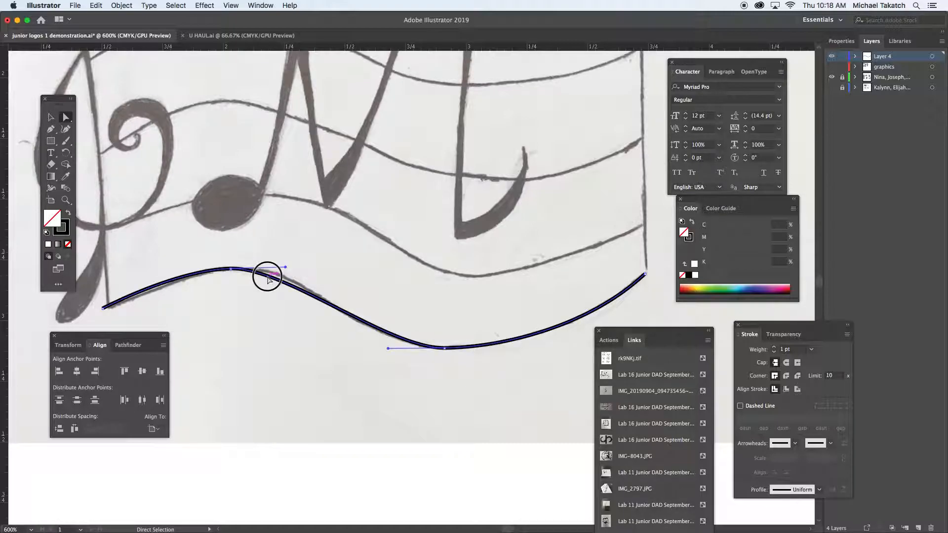
drag(285, 267, 316, 269)
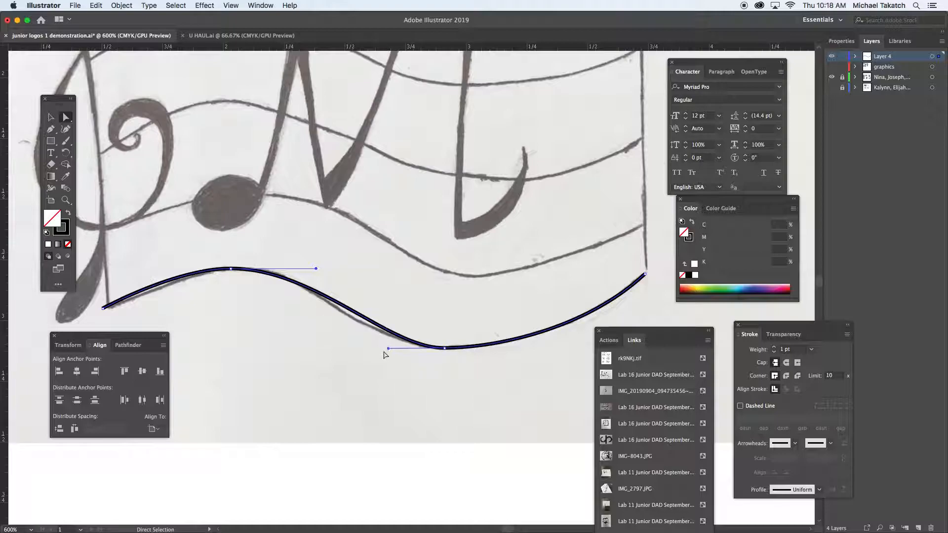
drag(388, 349, 360, 349)
click(52, 121)
click(143, 235)
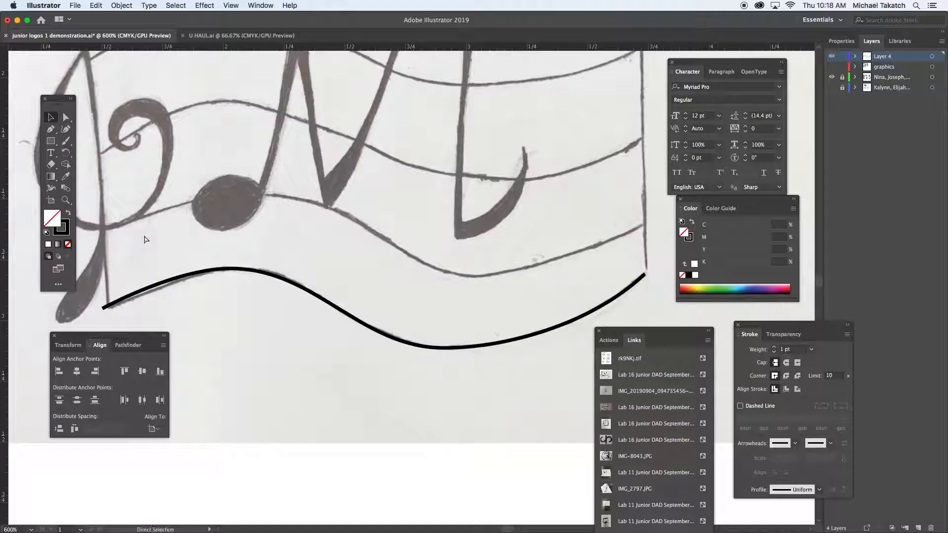
Step: Duplicate the traced wavy line straight up onto the second-lowest staff line of the sketch
key(super+minus)
key(super+minus)
scroll(188, 223, up, 3)
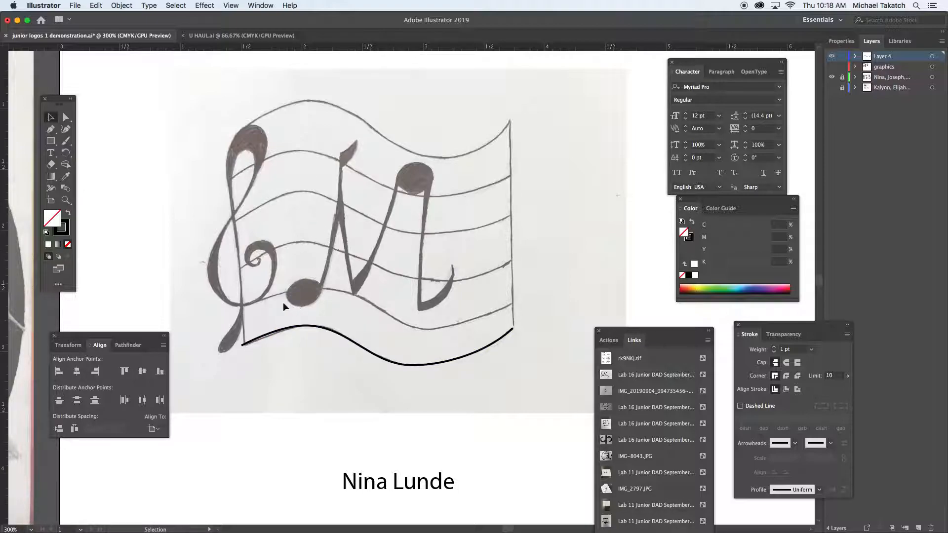
click(366, 351)
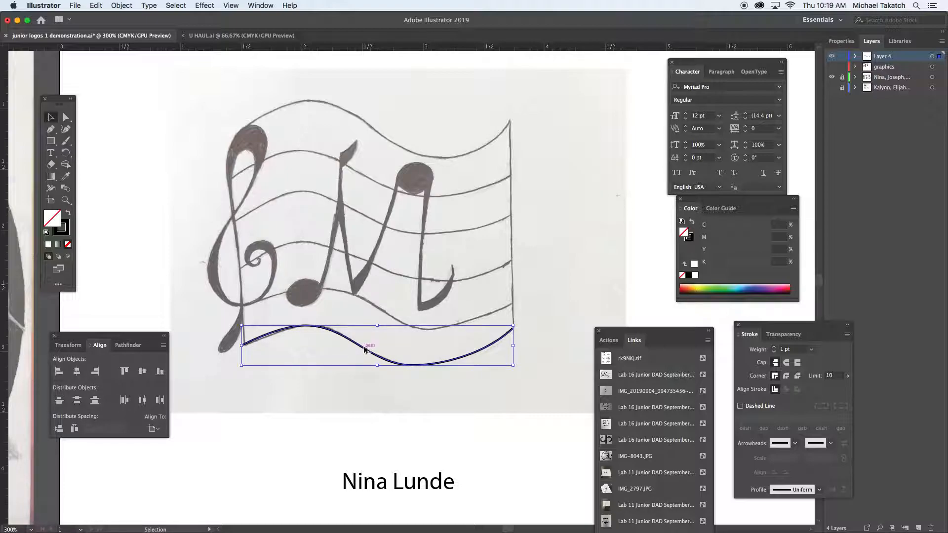
drag(365, 345, 376, 314)
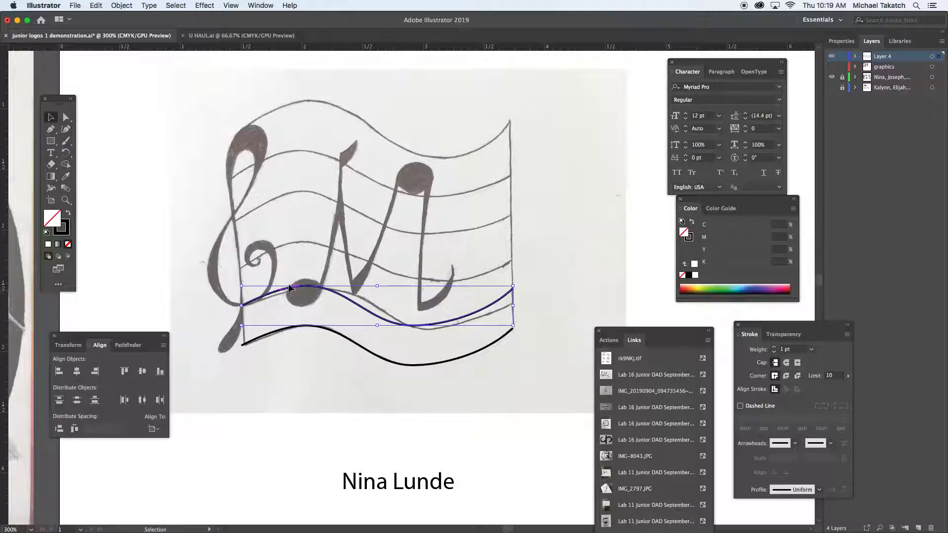
Step: Repeat the duplication four more times to build six evenly spaced staff lines
key(a)
key(super+d)
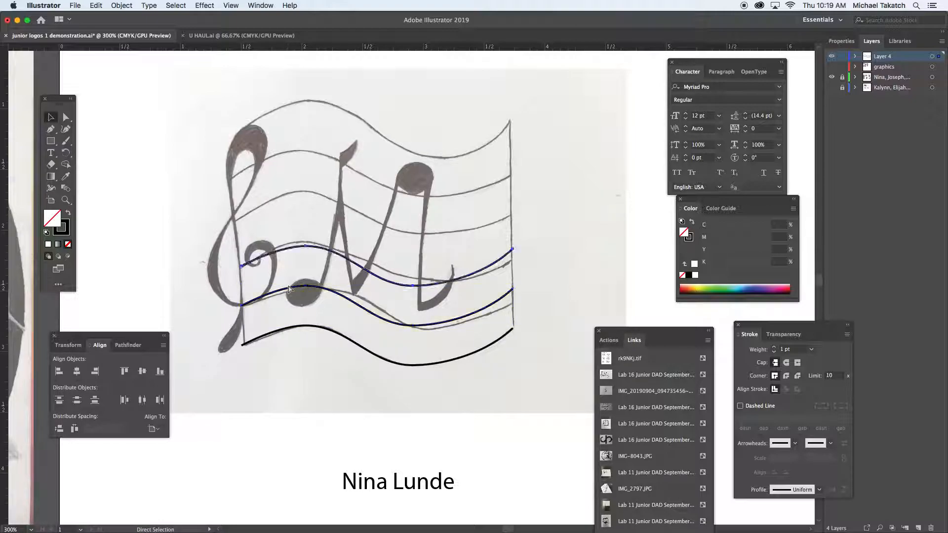
key(super+d)
key(super+d)
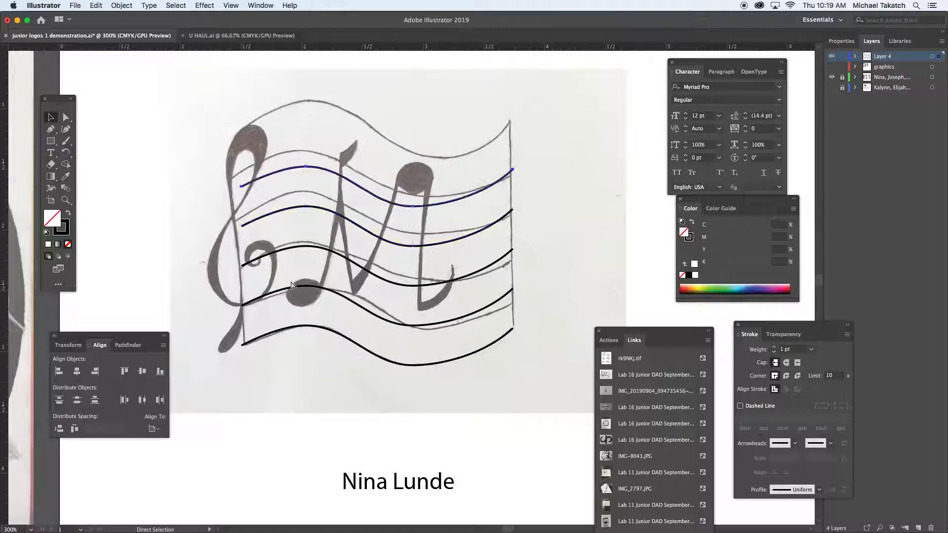
key(super+d)
key(v)
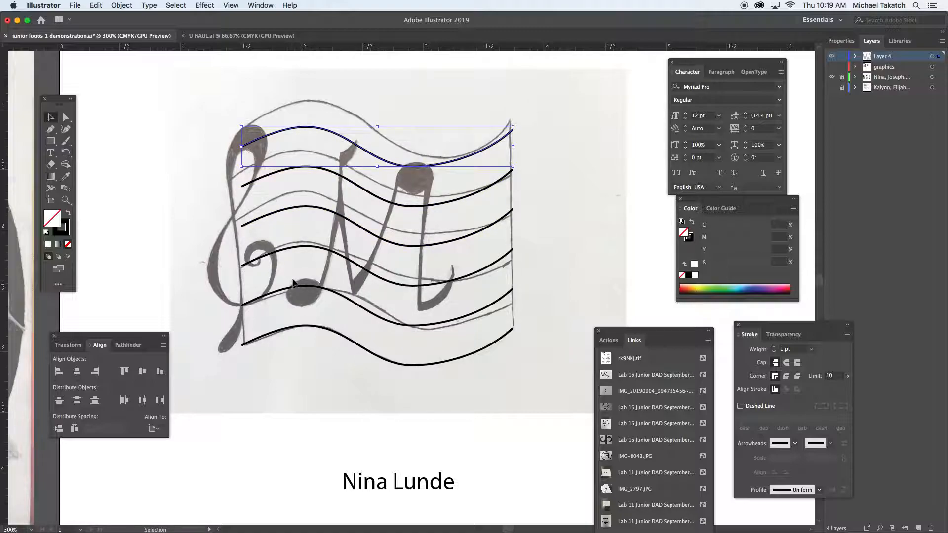
click(204, 132)
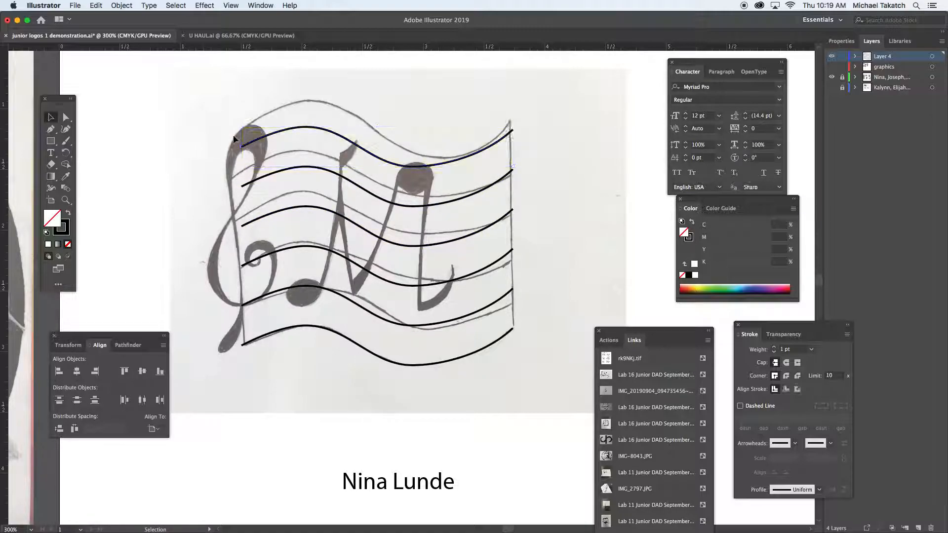
Step: Join the highest and lowest staff lines with straight vertical segments at their left and right ends using the Pen tool
click(53, 130)
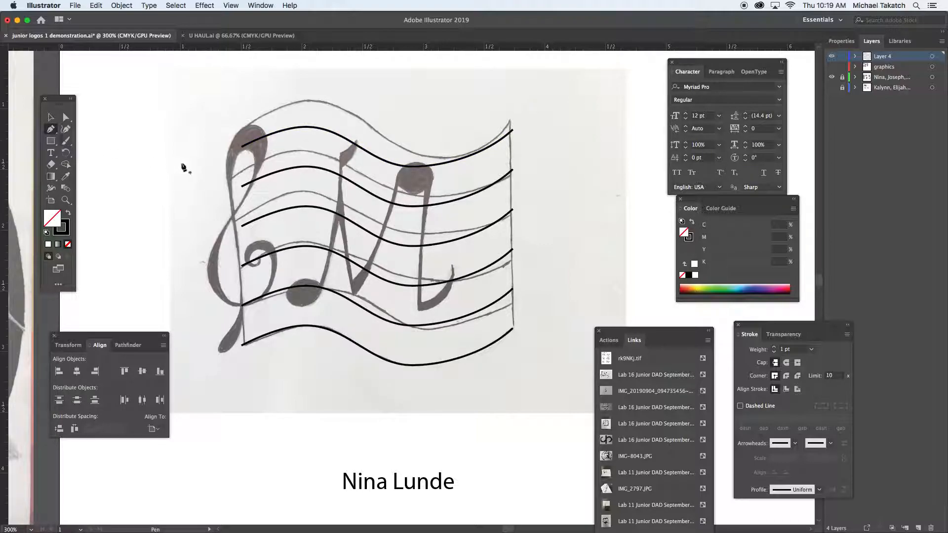
click(242, 147)
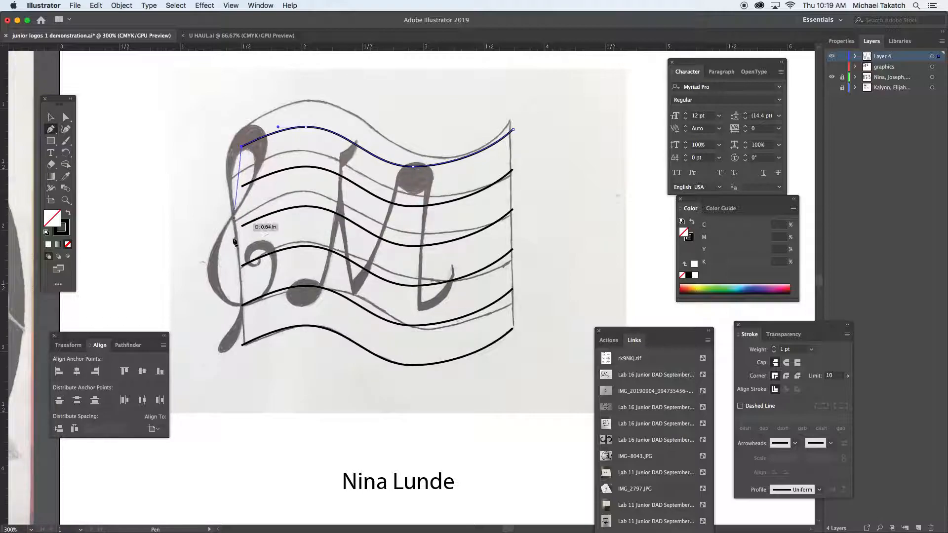
click(242, 345)
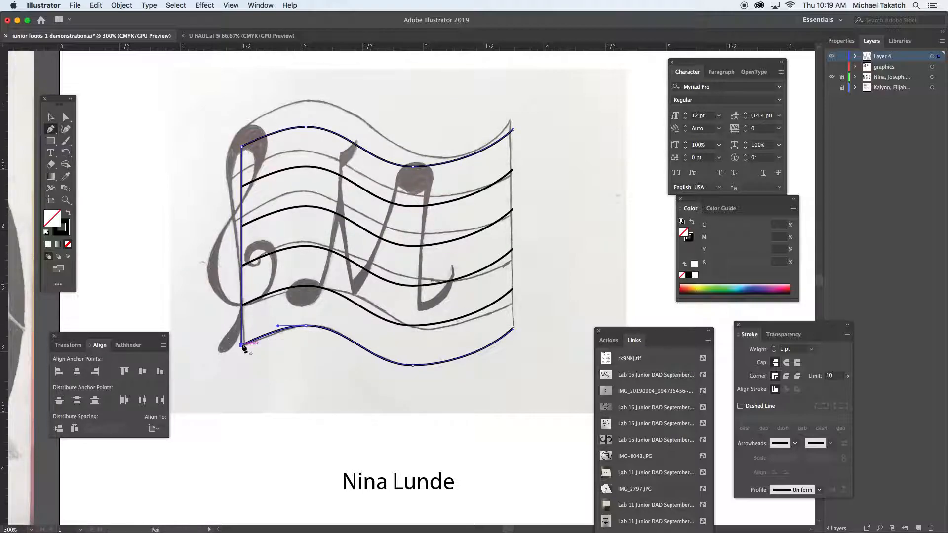
click(514, 328)
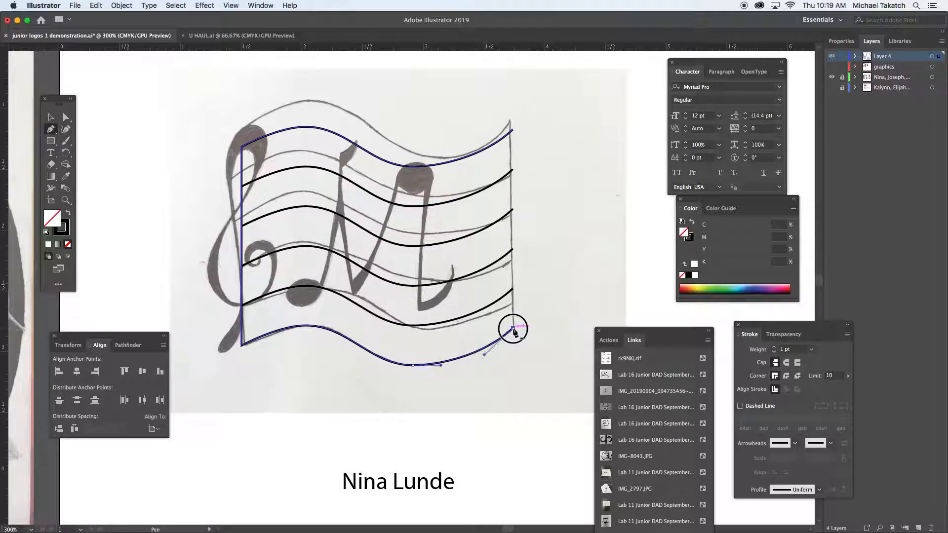
click(513, 128)
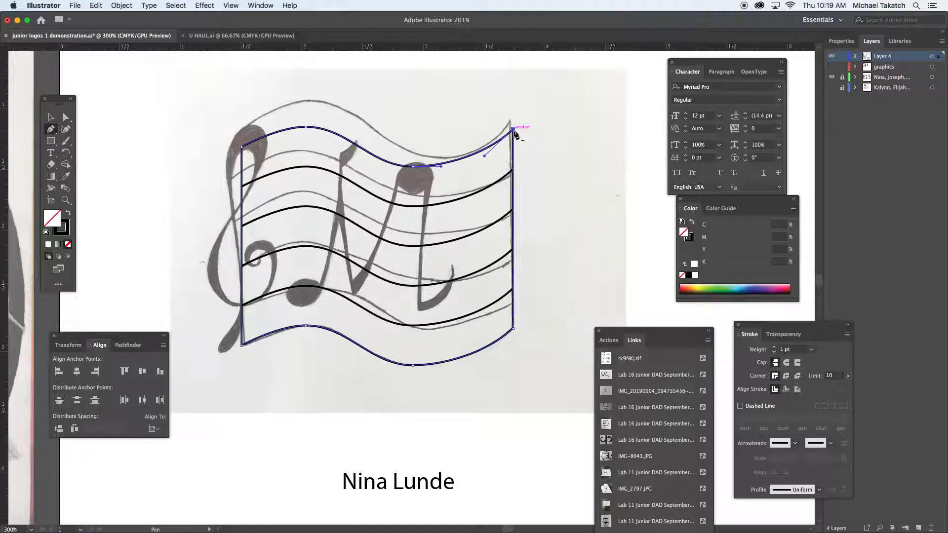
click(51, 117)
click(116, 125)
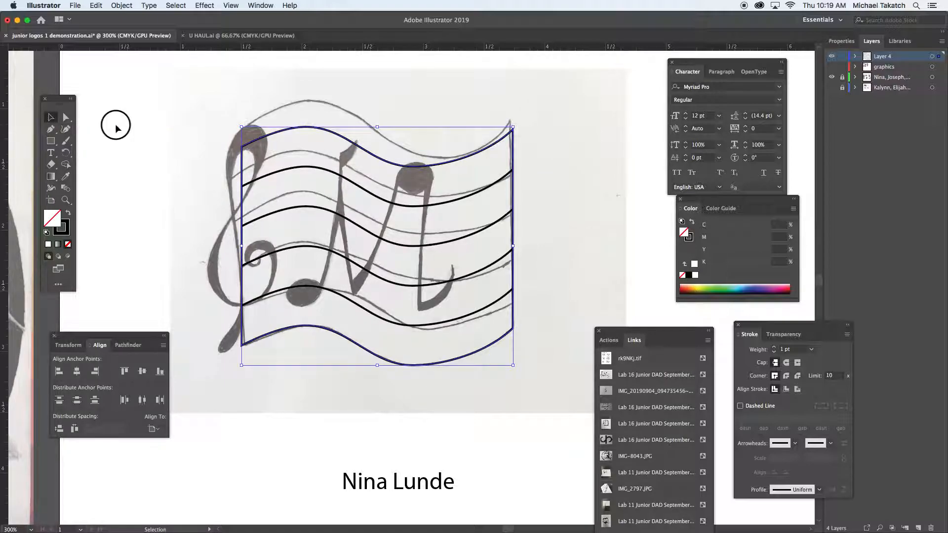
Step: Group all the staff lines together with the outer frame
drag(219, 129, 529, 369)
drag(487, 307, 538, 270)
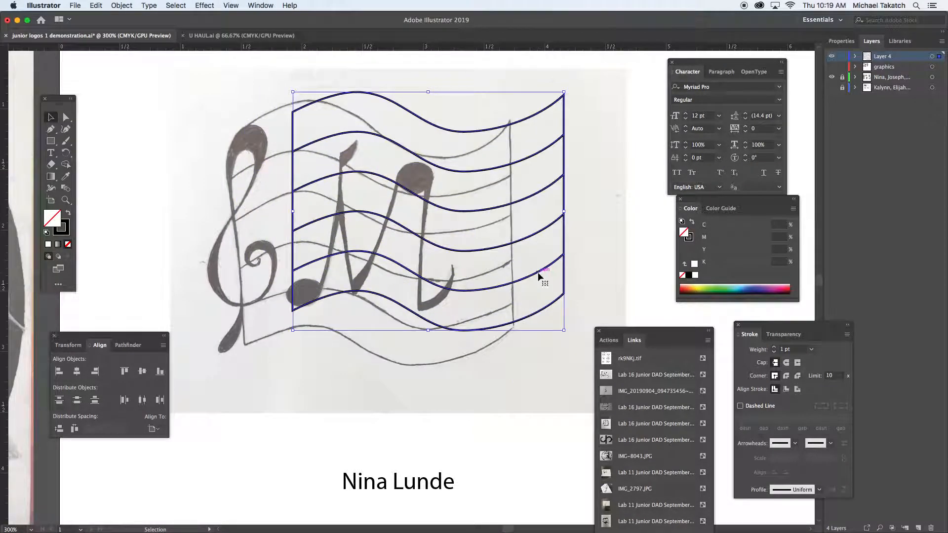
key(super+z)
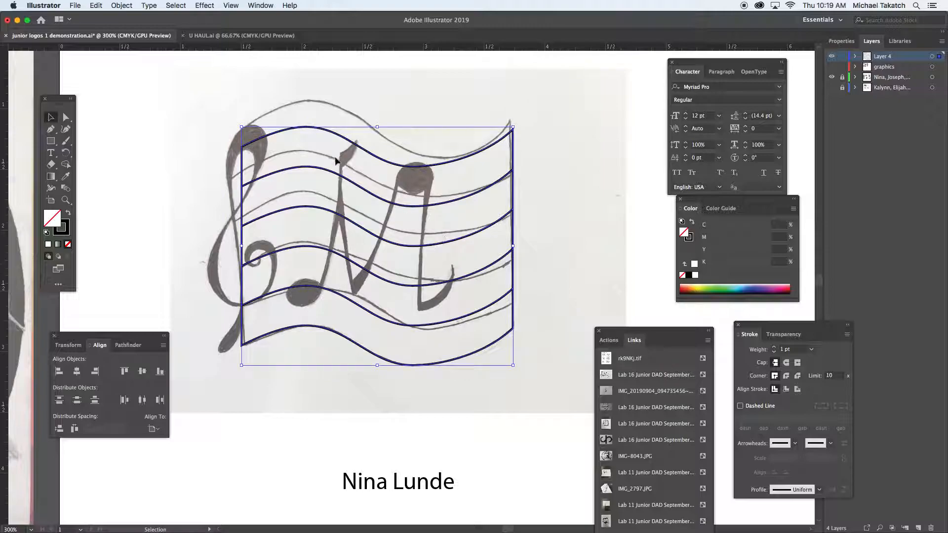
click(121, 5)
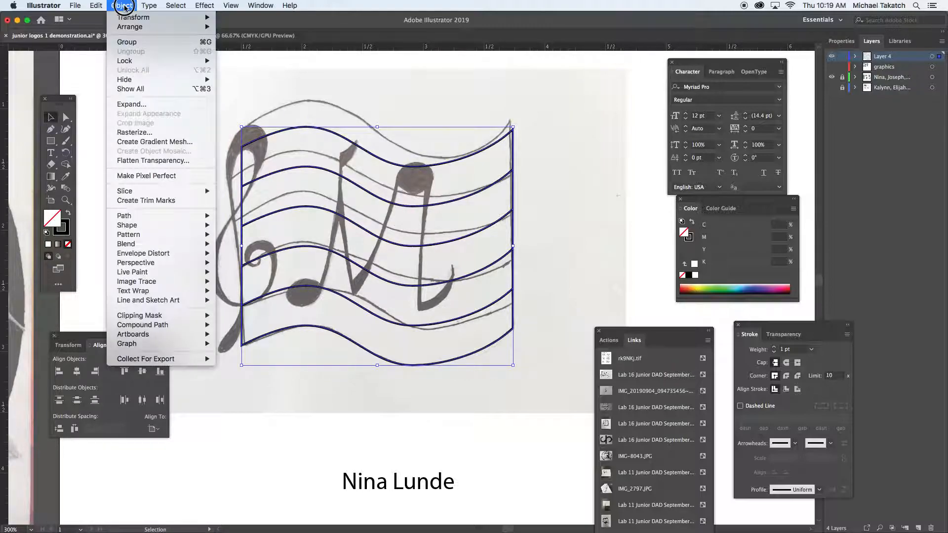
click(129, 42)
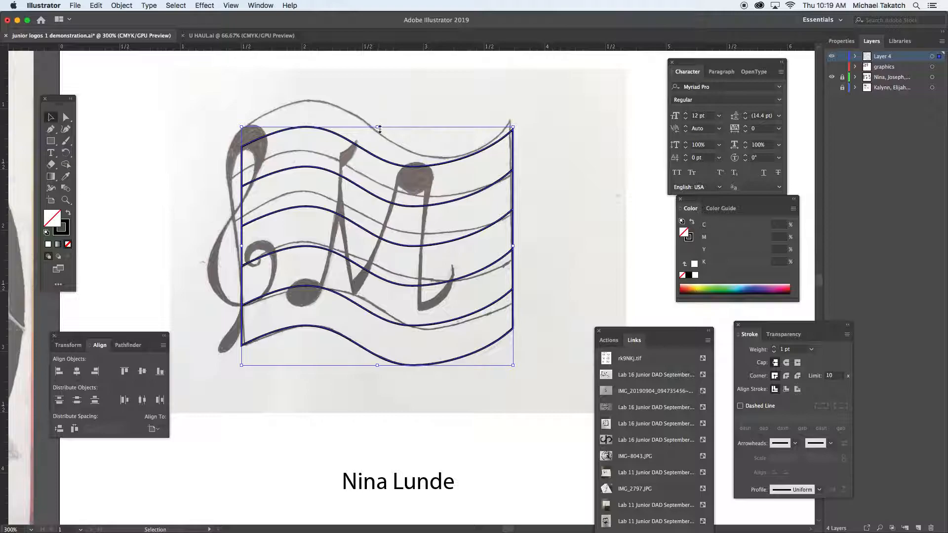
Step: Stretch the grouped staff upward to match the sketch's height, and set its stroke weight to 3 pt
drag(378, 129, 377, 107)
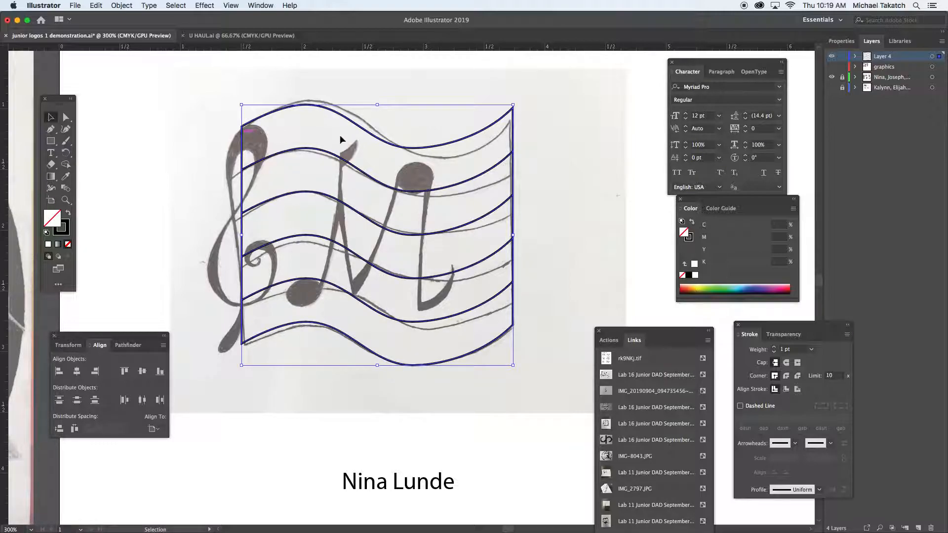
mouse_move(763, 328)
mouse_down()
mouse_move(639, 232)
mouse_move(570, 106)
mouse_up()
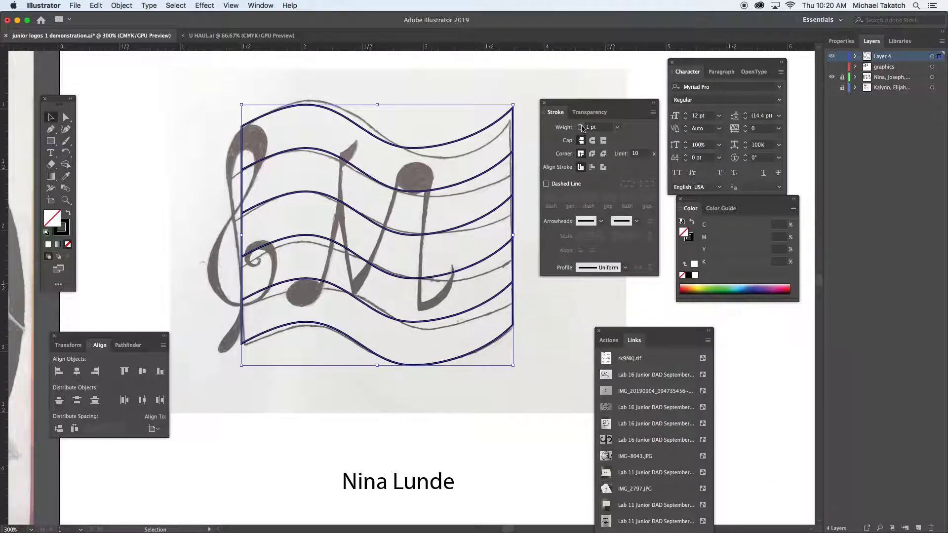
click(582, 125)
click(581, 125)
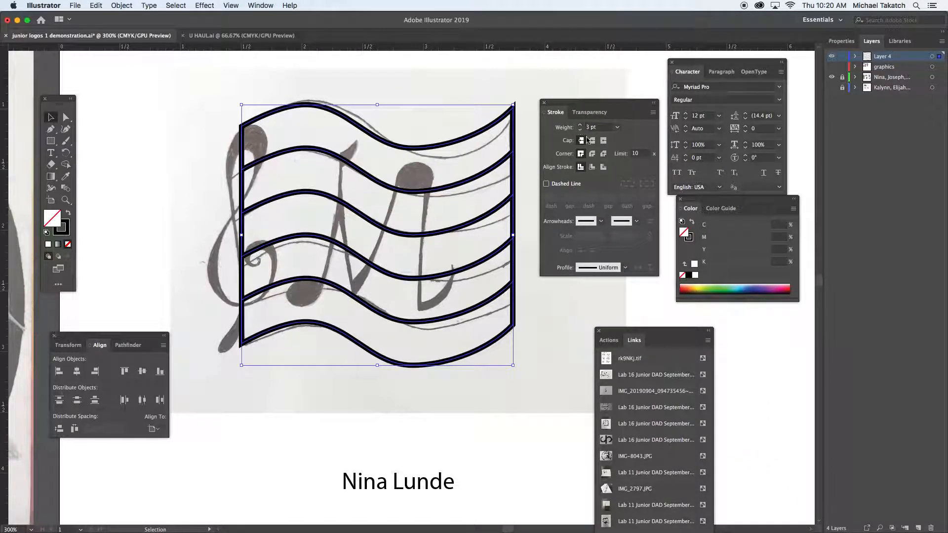
Step: Try the double-bulge width profile on the staff, reduce the stroke weight to 2 pt and restore the Uniform profile
click(624, 268)
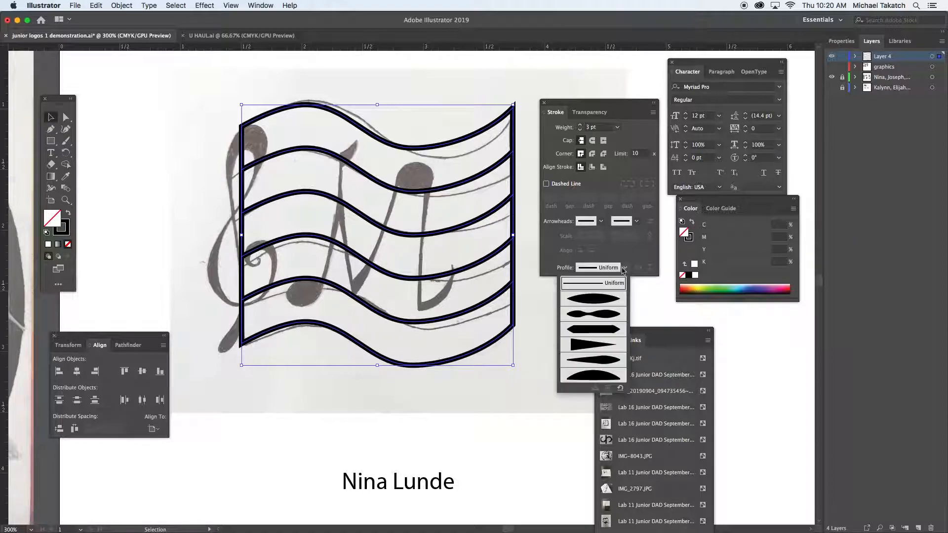
click(590, 313)
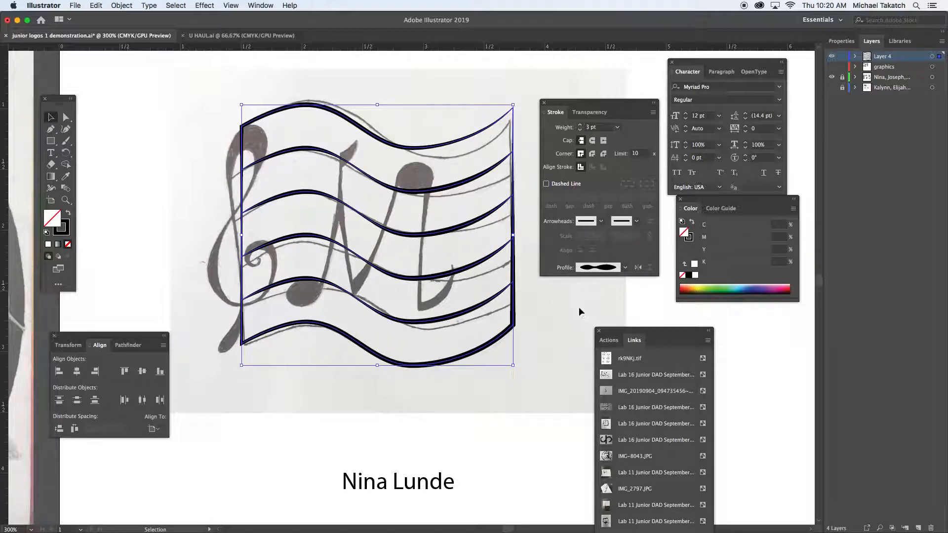
click(580, 130)
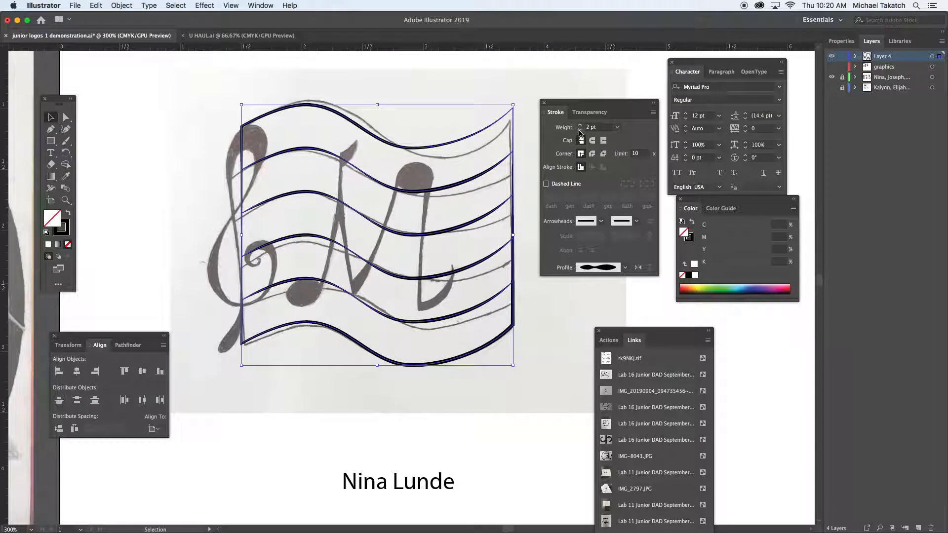
click(610, 268)
click(605, 284)
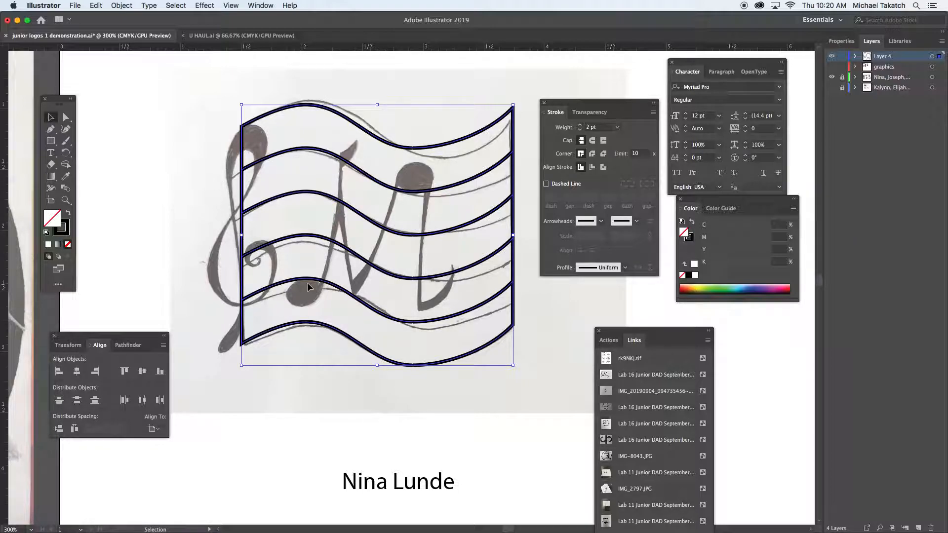
Step: Trace the N-shaped note stems from the lower note head to the upper one as an open Pen tool path
click(192, 232)
key(p)
key(super+equal)
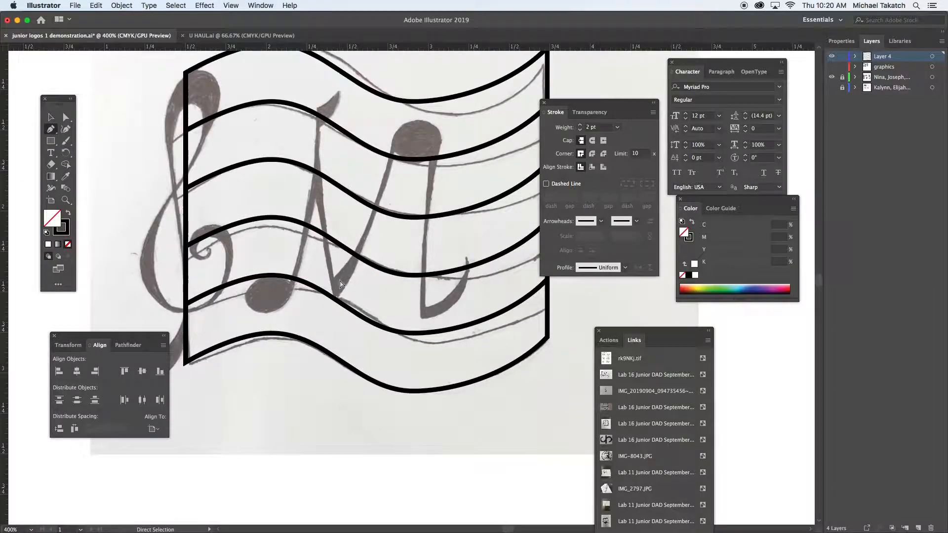
key(super+equal)
click(220, 302)
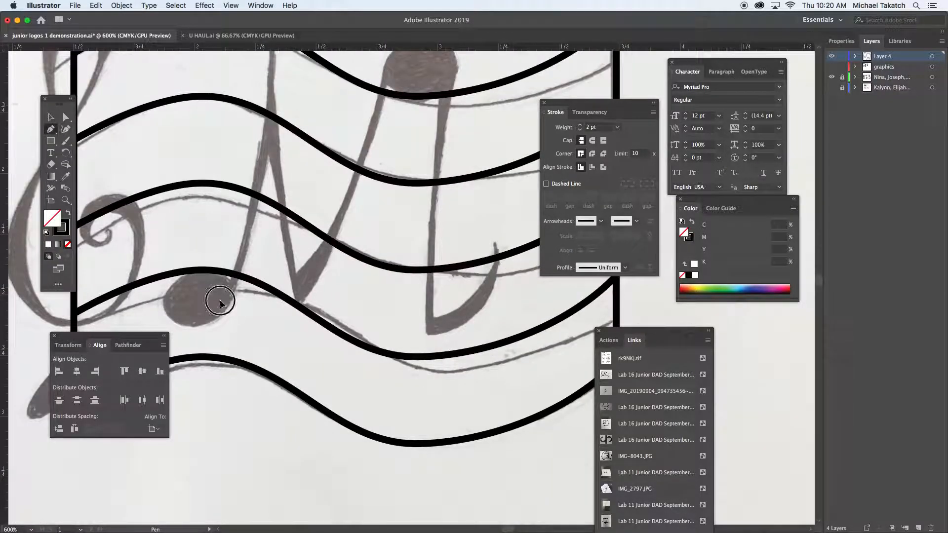
drag(335, 218, 337, 299)
drag(296, 195, 296, 147)
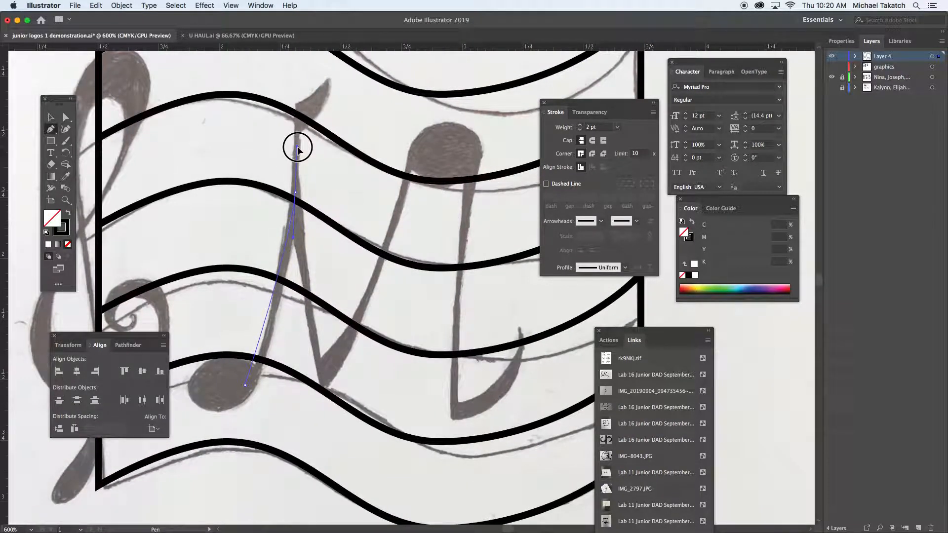
click(297, 108)
drag(315, 157, 328, 379)
click(324, 384)
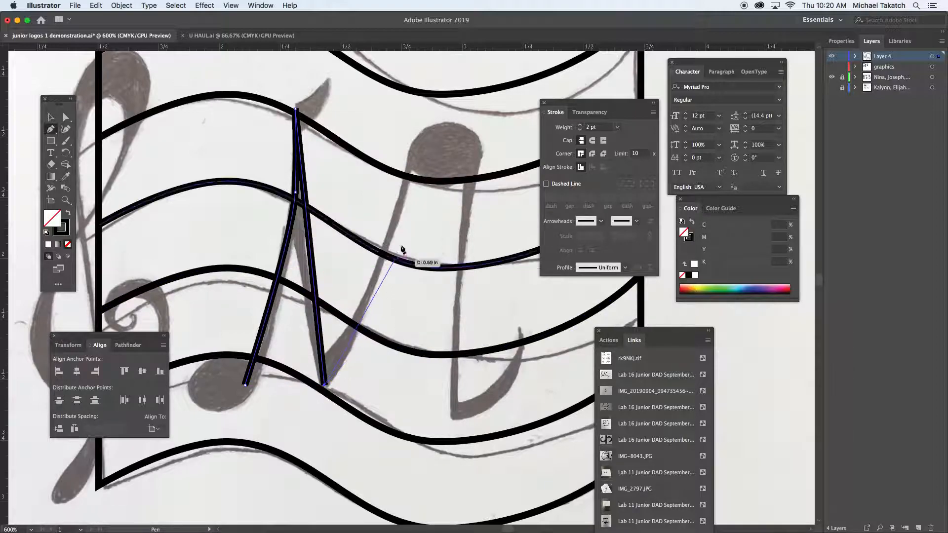
drag(412, 156, 417, 104)
drag(391, 138, 393, 142)
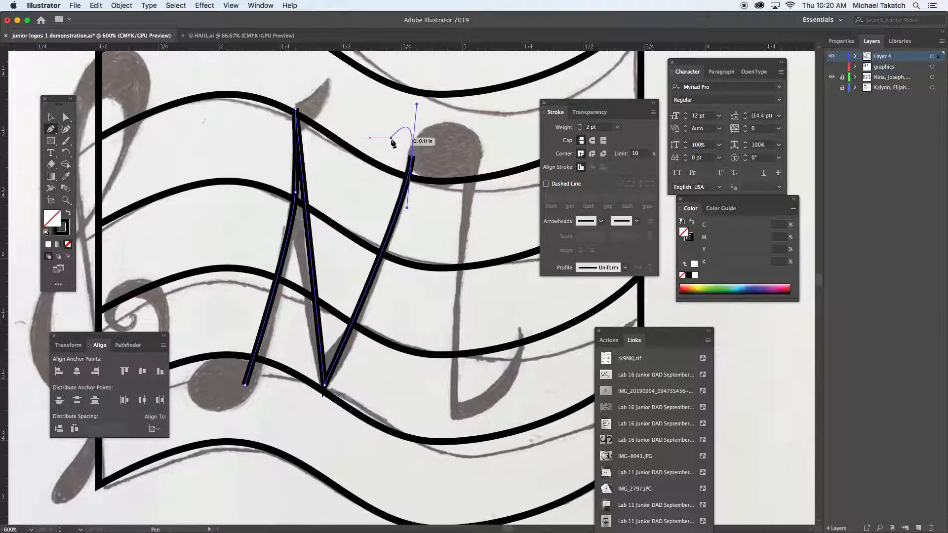
super+click(391, 140)
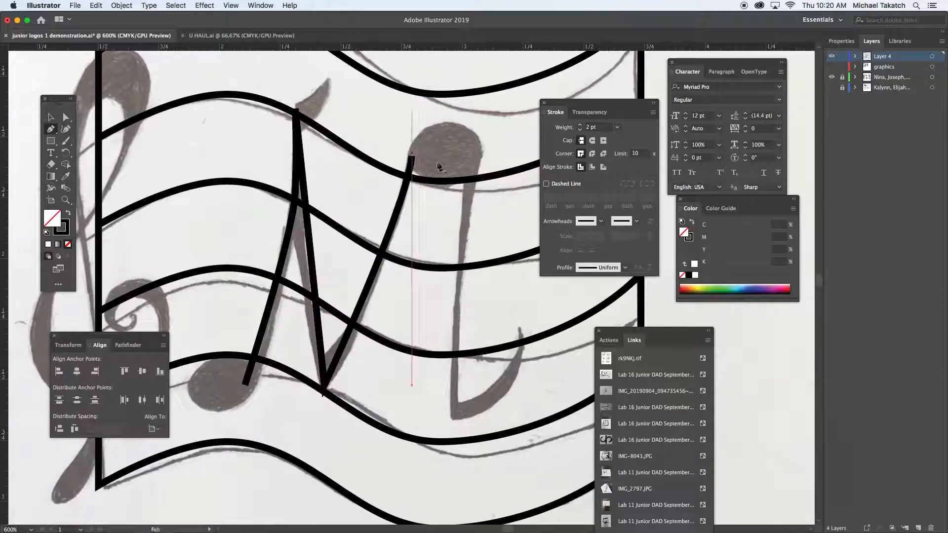
Step: Trace the L-shaped stem from the upper note head down to its corner and up around the curved hook with the Pen tool
click(475, 157)
drag(455, 419, 464, 478)
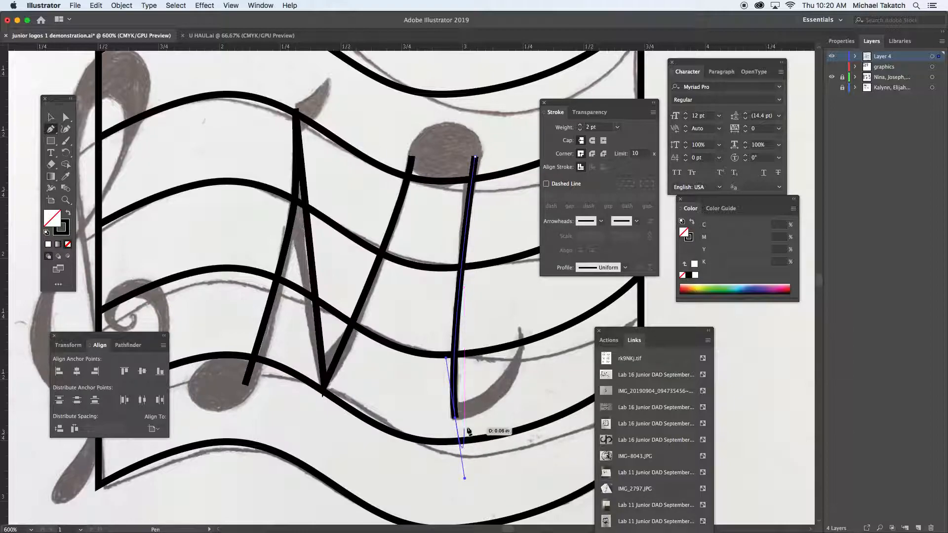
click(456, 418)
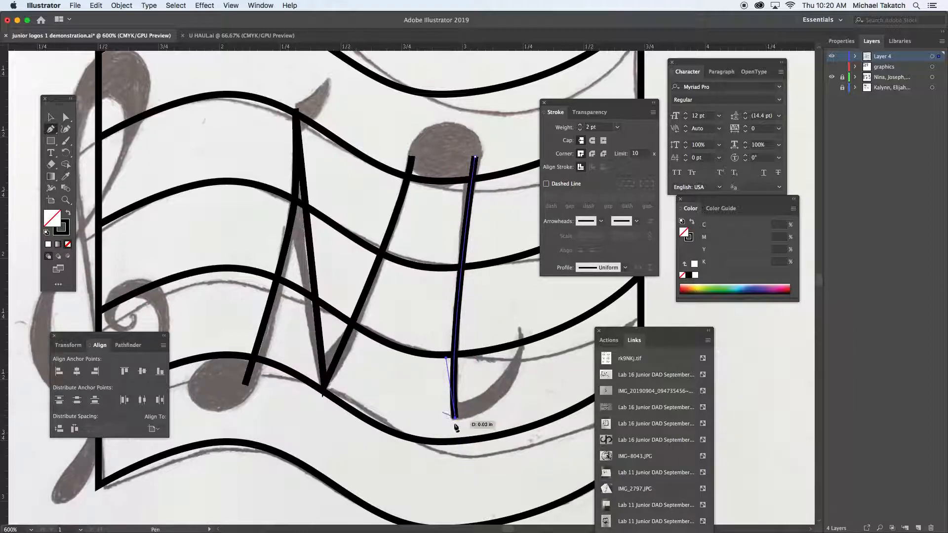
drag(520, 330, 517, 268)
super+click(500, 281)
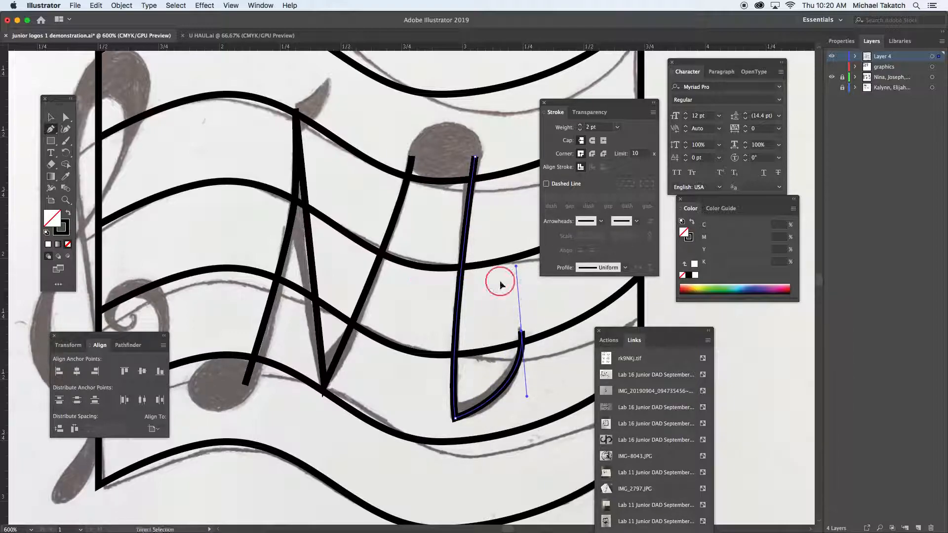
Step: Set the L-shaped path's stroke weight to 1 pt and widen one side at its upper end and lower corner with the Width tool
click(463, 301)
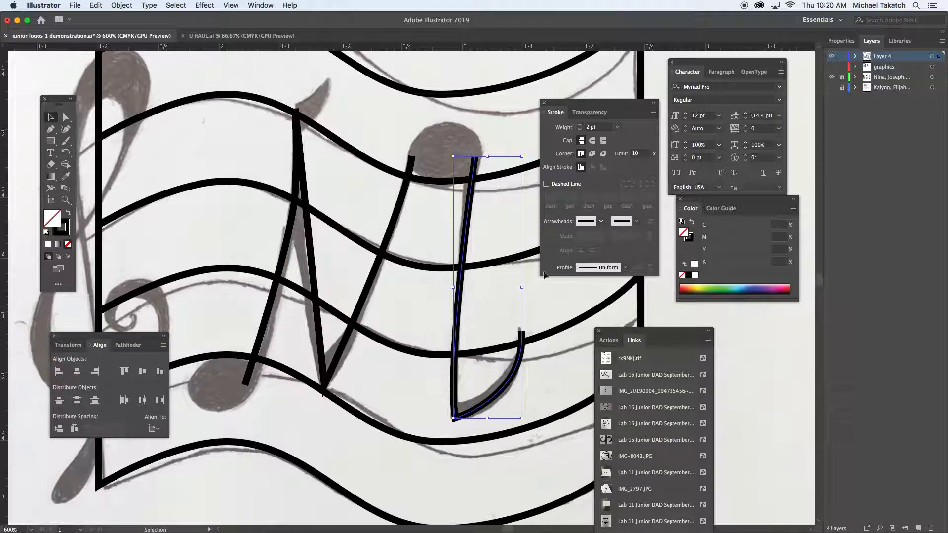
click(579, 129)
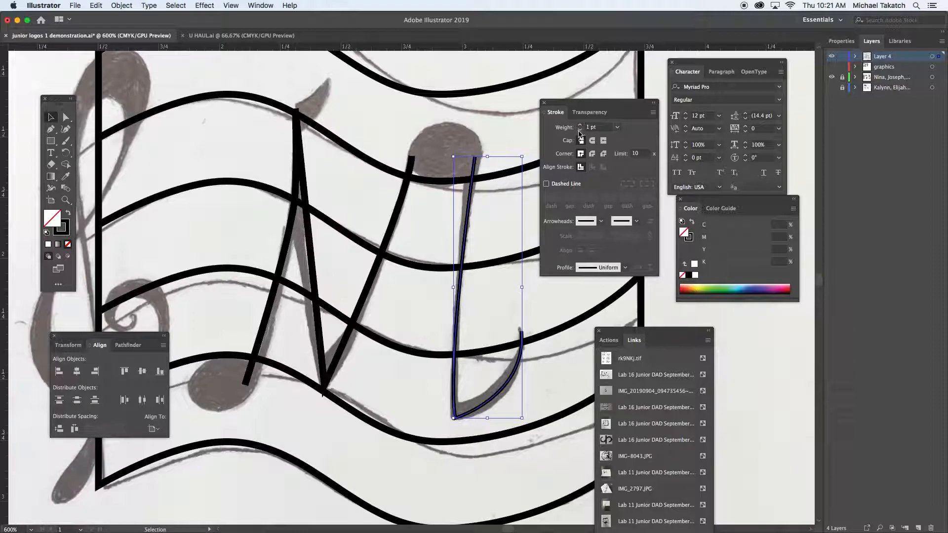
click(52, 189)
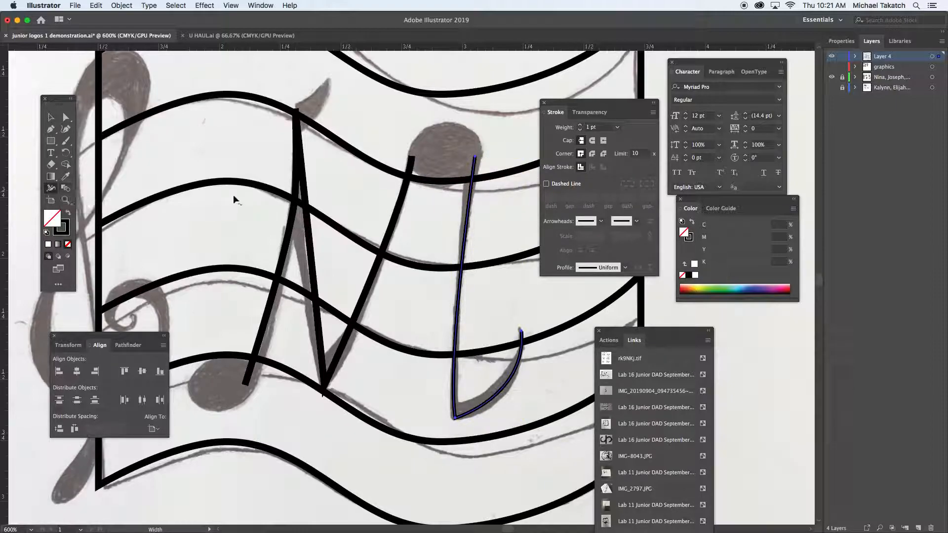
drag(473, 159, 468, 161)
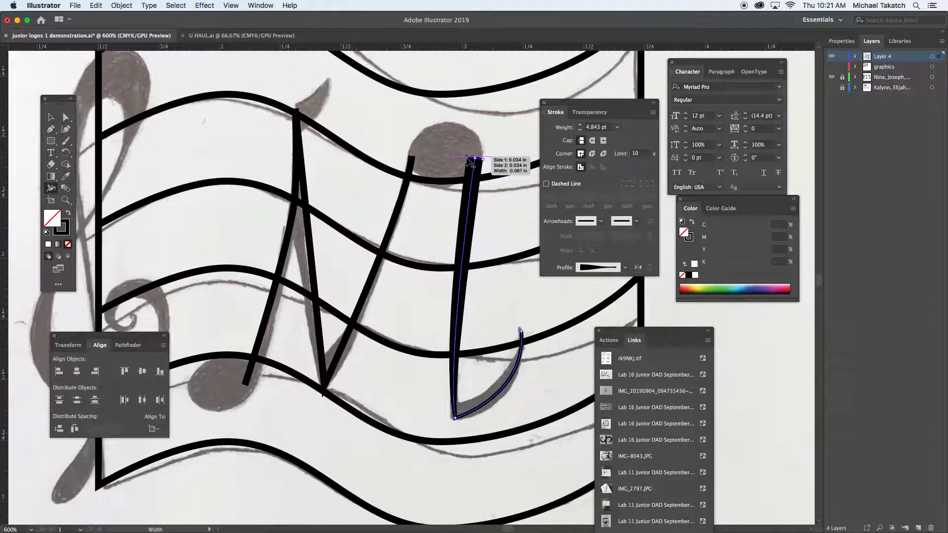
key(super+z)
drag(474, 159, 467, 162)
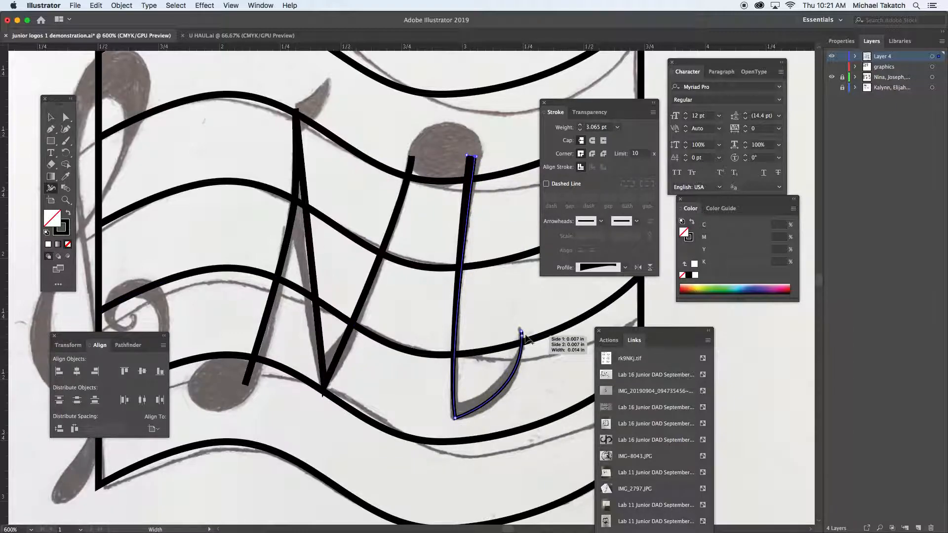
drag(457, 420, 456, 408)
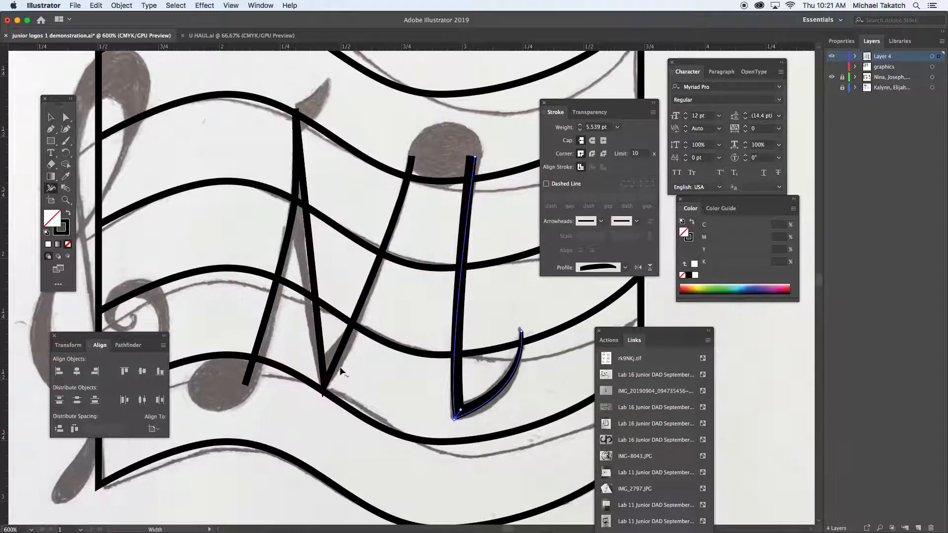
Step: Set the N-shaped path's stroke weight to 1 pt and activate the Width tool
key(v)
click(361, 309)
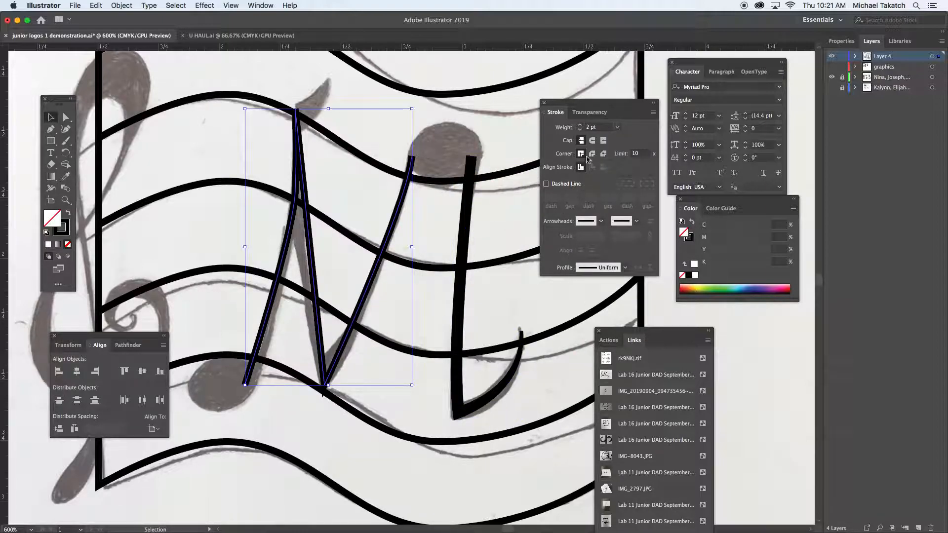
click(580, 130)
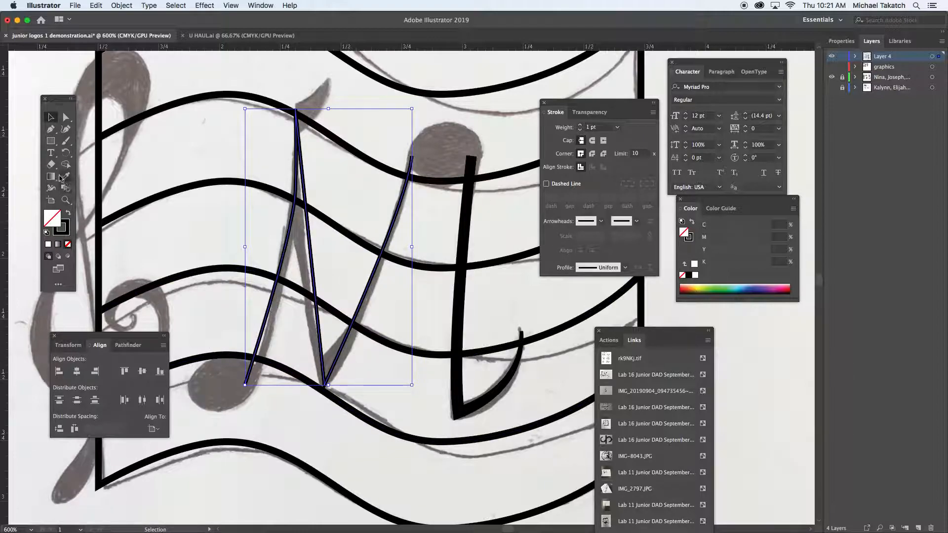
click(51, 189)
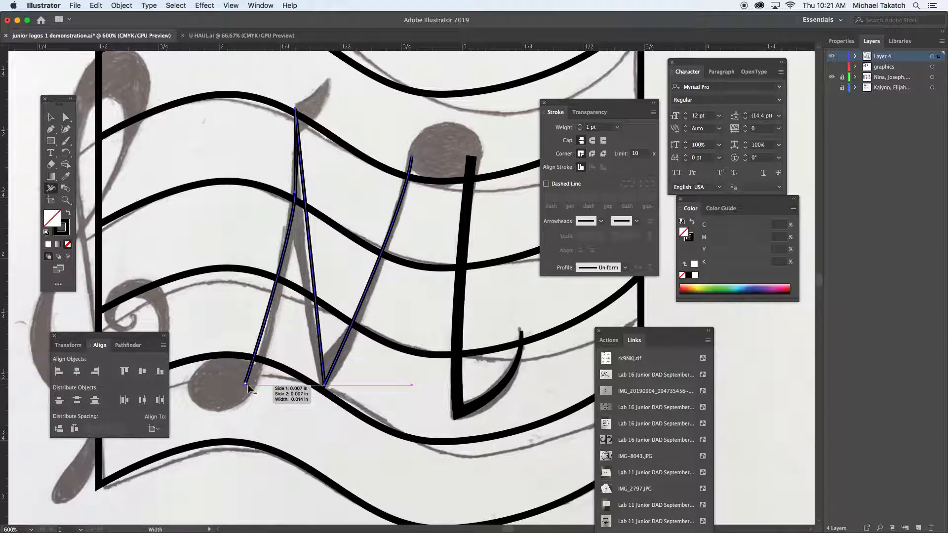
drag(247, 384, 270, 399)
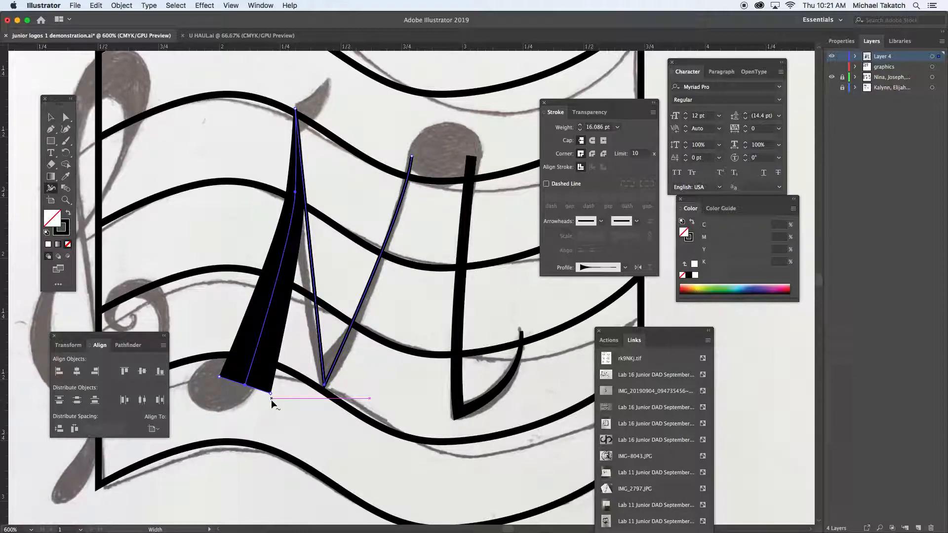
key(super+z)
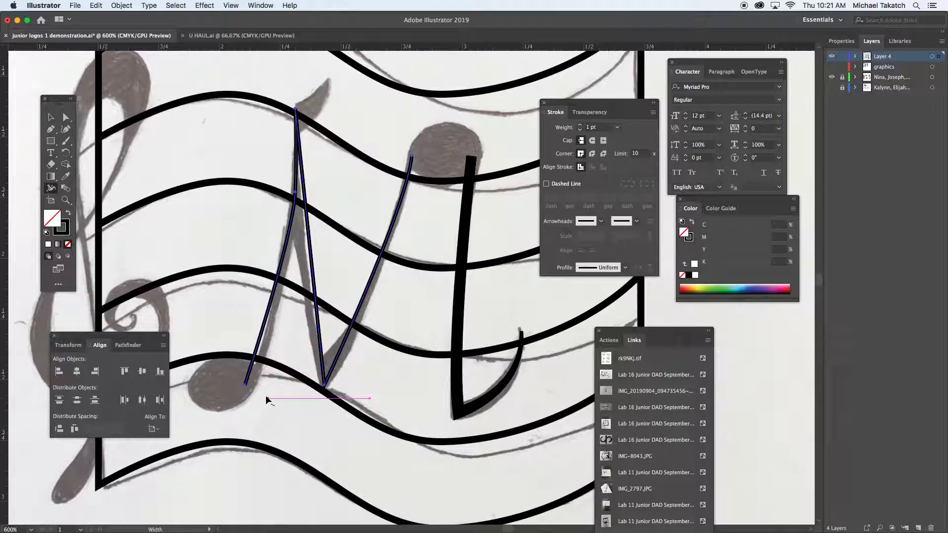
click(96, 6)
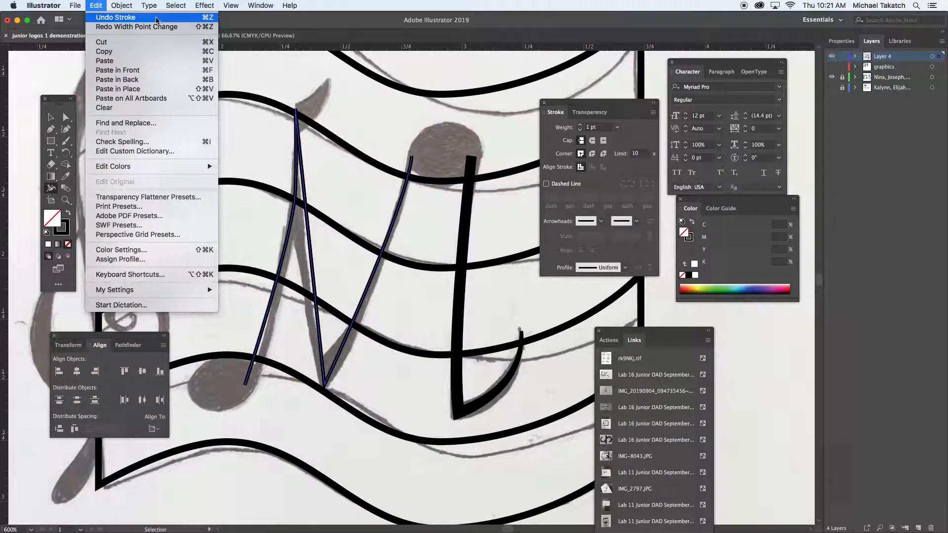
click(260, 328)
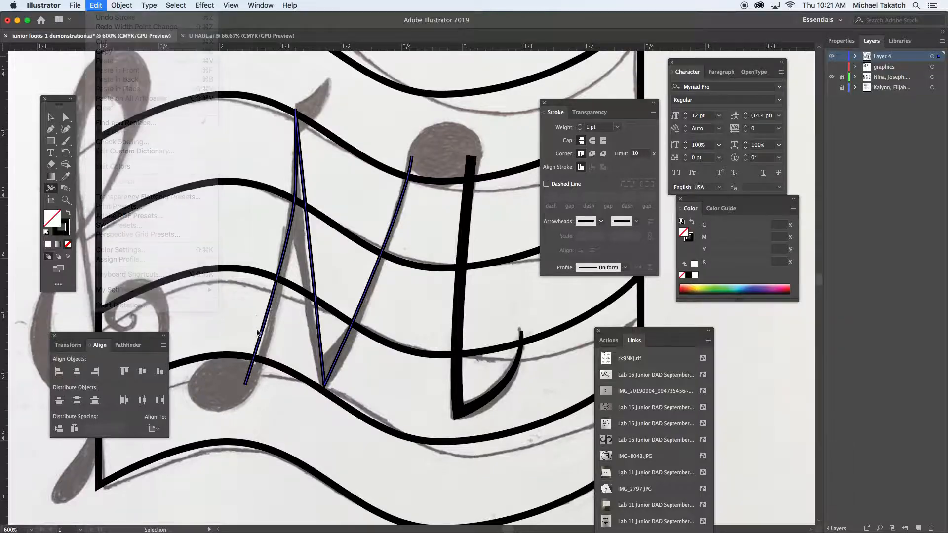
Step: Widen the N-shaped path at its lower starting end, its lower corner and its upper finishing end with the Width tool
drag(247, 384, 257, 390)
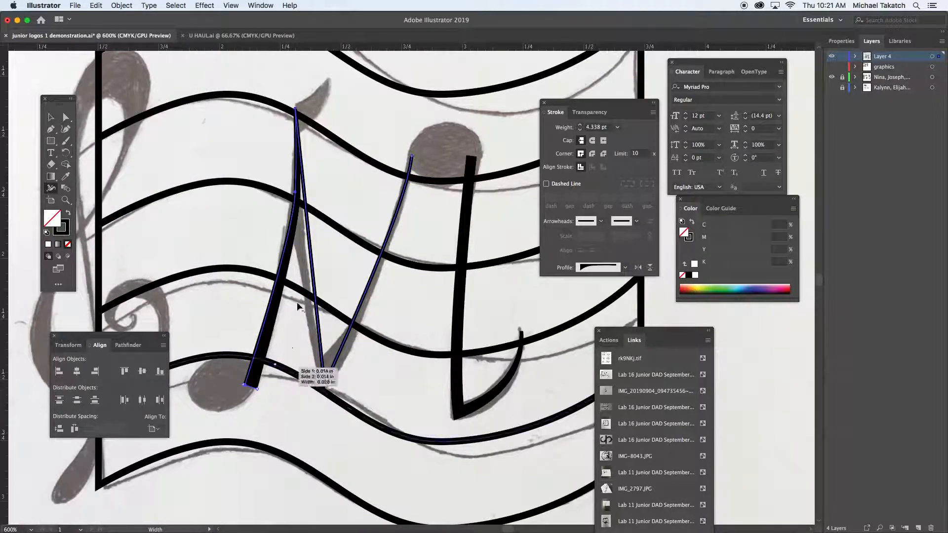
drag(324, 389, 321, 394)
key(super+z)
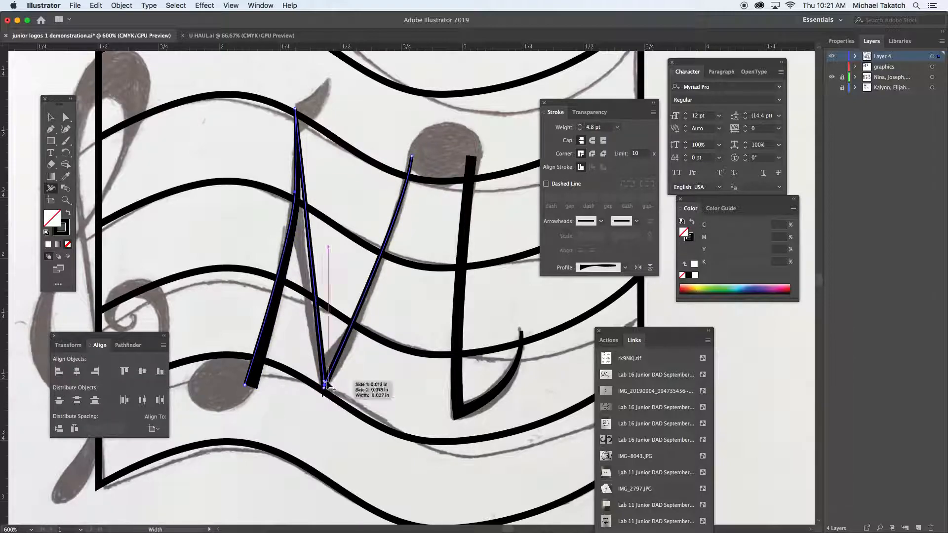
drag(335, 386, 335, 377)
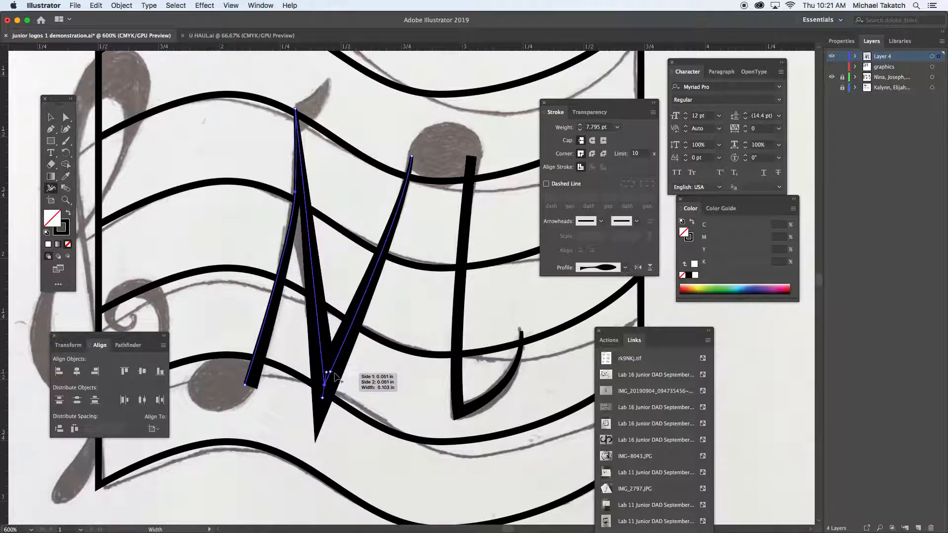
key(cmd+z)
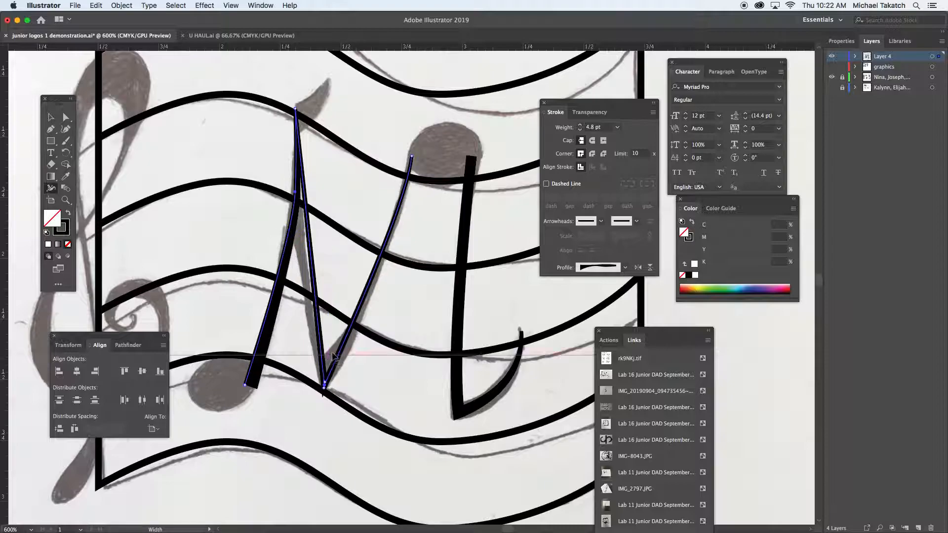
drag(414, 158, 418, 159)
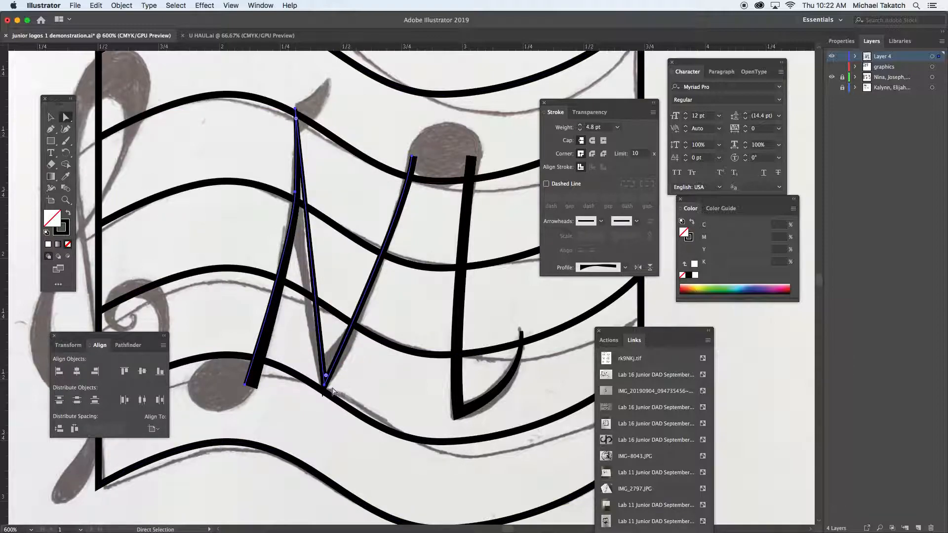
Step: Tear off the Pen tool group as a floating palette beside the main tools
key(v)
key(super+equal)
key(super+equal)
key(super+equal)
key(super+equal)
key(a)
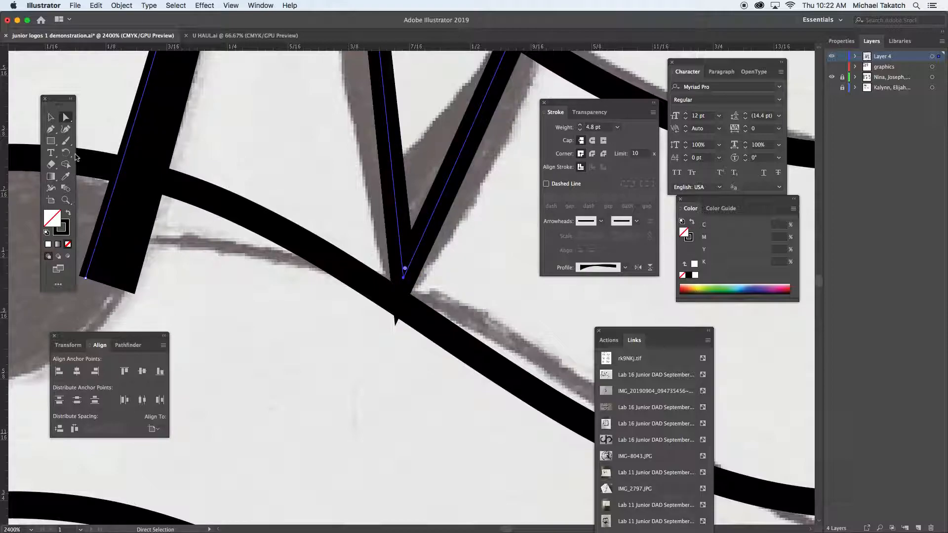
drag(52, 131, 173, 138)
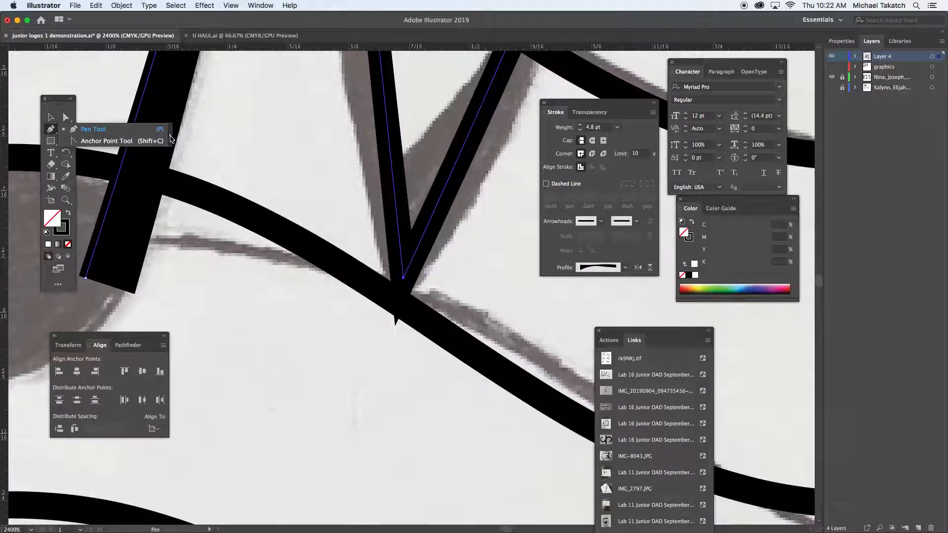
drag(171, 138, 173, 138)
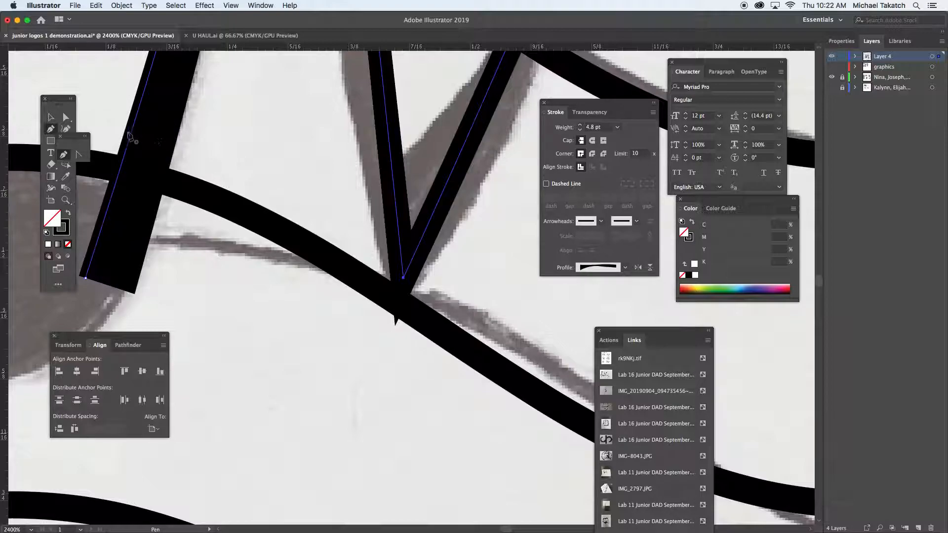
drag(64, 134, 104, 92)
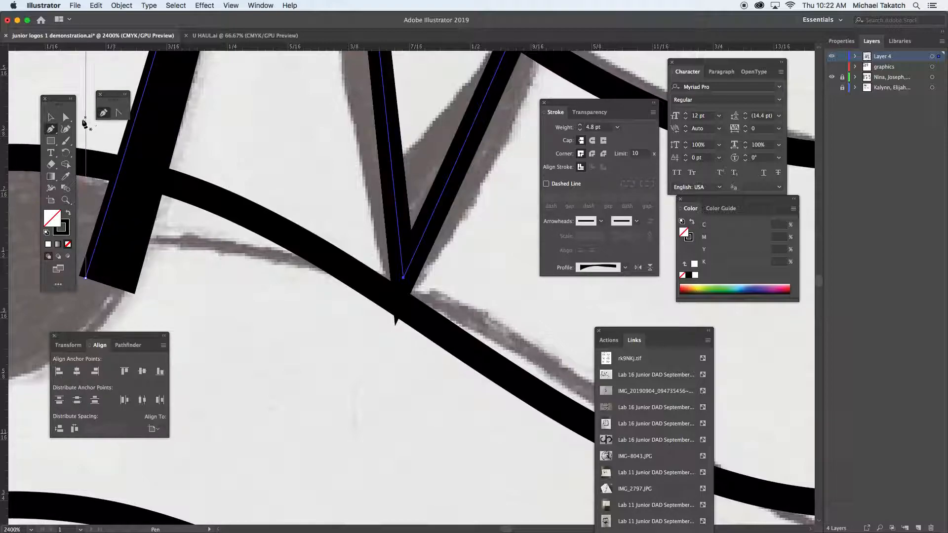
click(68, 130)
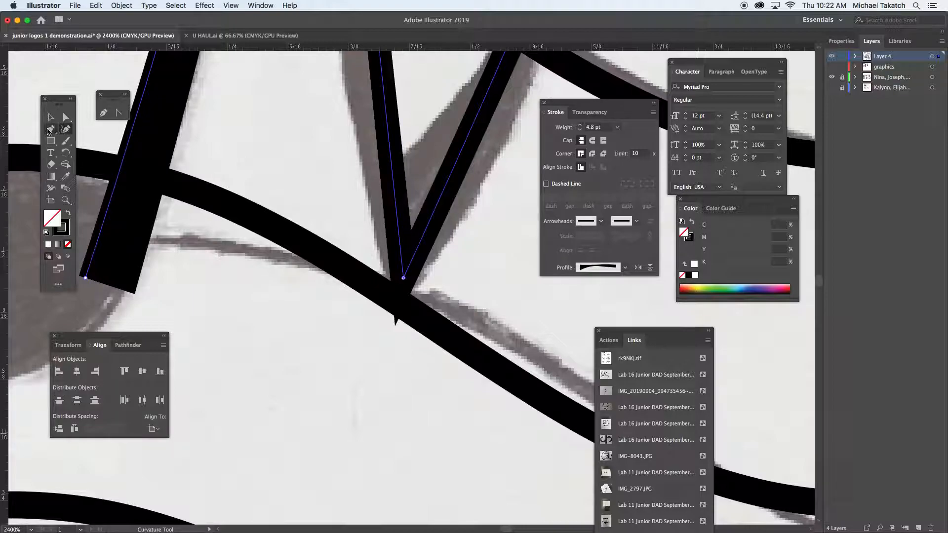
click(49, 129)
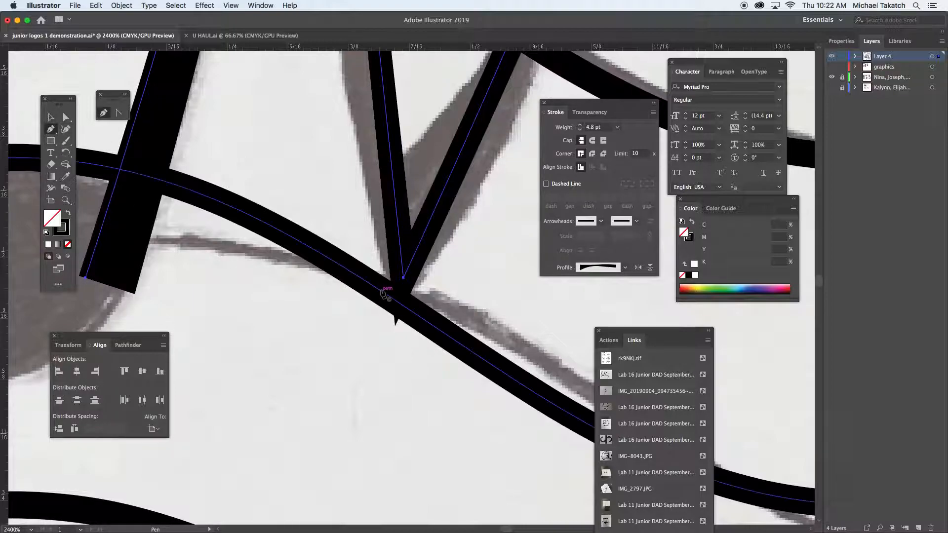
Step: Nudge the anchor point at the N-shaped path's lower corner slightly toward the first stem with Direct Selection
click(66, 117)
click(403, 279)
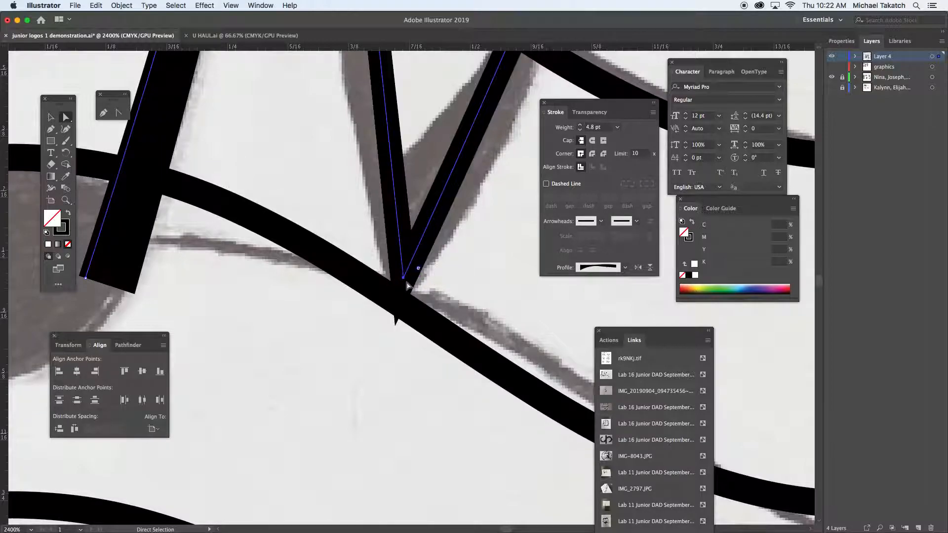
key(Right)
key(Right)
key(Left)
key(Left)
drag(403, 275, 401, 275)
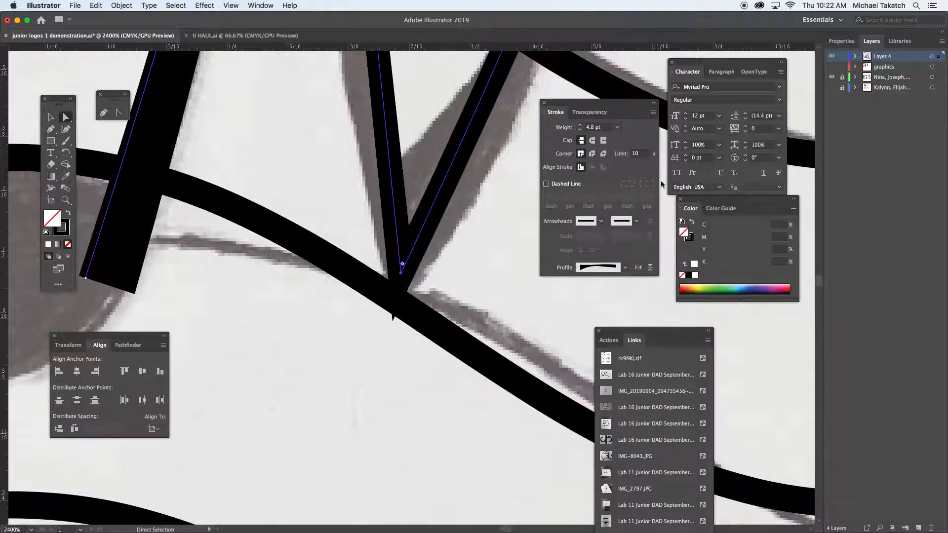
Step: Widen the N-shaped path's butt-capped stroke at its lower corner to about 5.2 pt with the Width tool
click(592, 141)
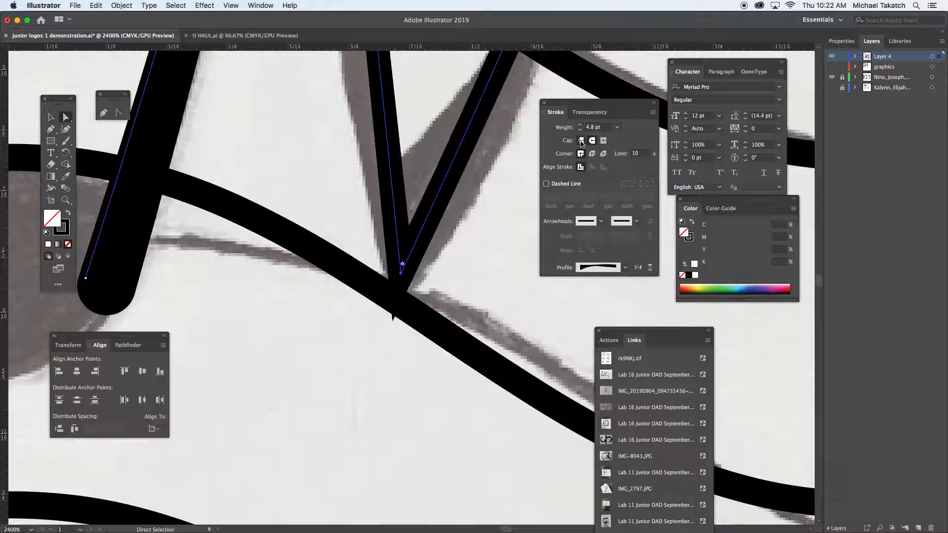
click(581, 141)
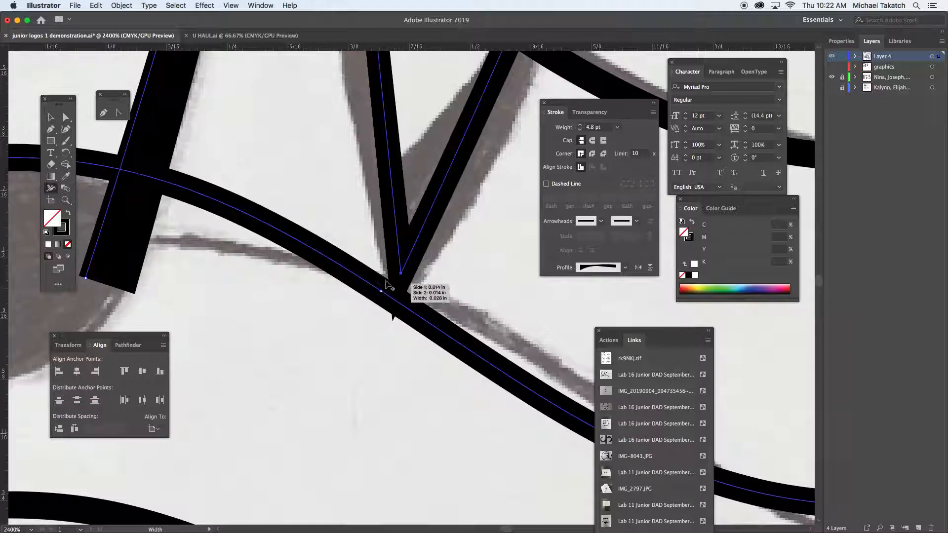
mouse_move(404, 278)
mouse_down()
mouse_move(409, 269)
mouse_move(423, 273)
mouse_up()
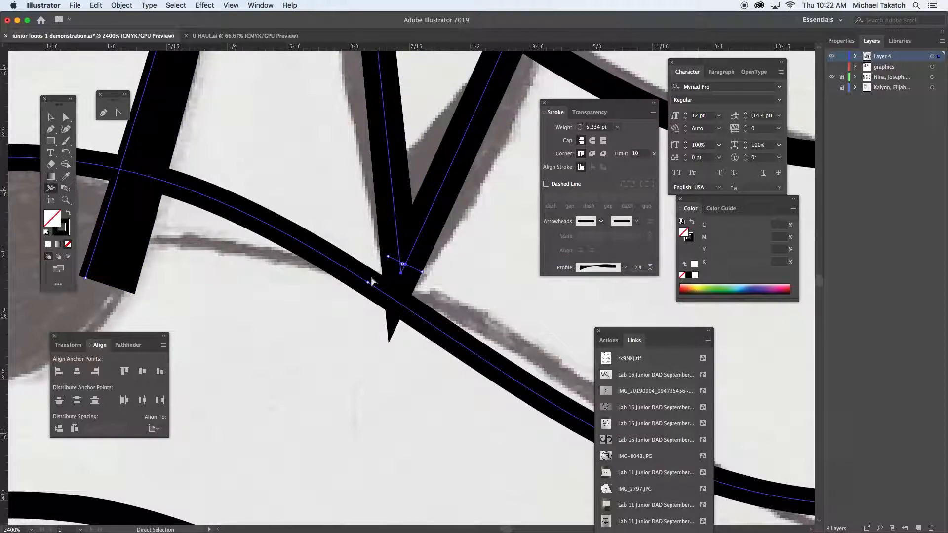
Step: Tear off the shape tools as a floating palette and draw an ellipse over the sketched lower note head
key(ctrl+minus)
key(ctrl+minus)
key(ctrl+minus)
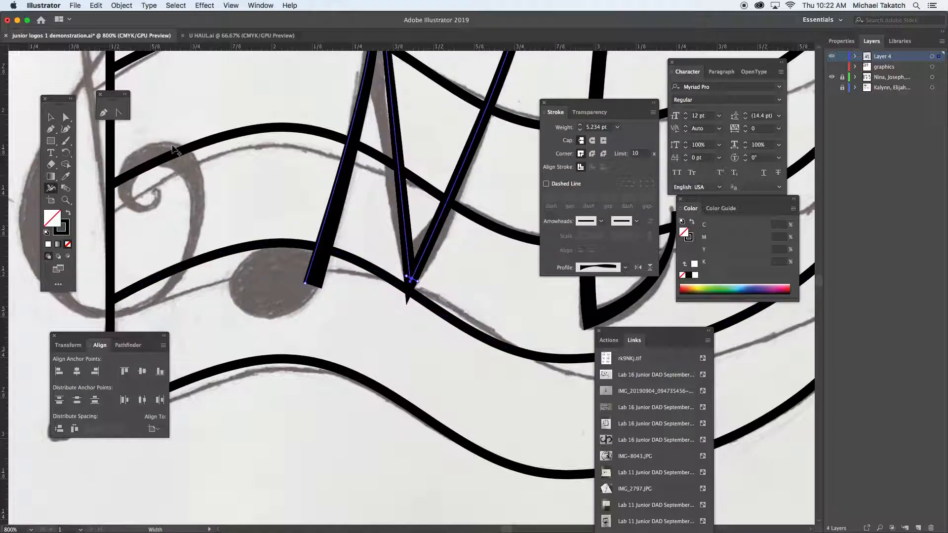
drag(50, 141, 134, 132)
click(104, 149)
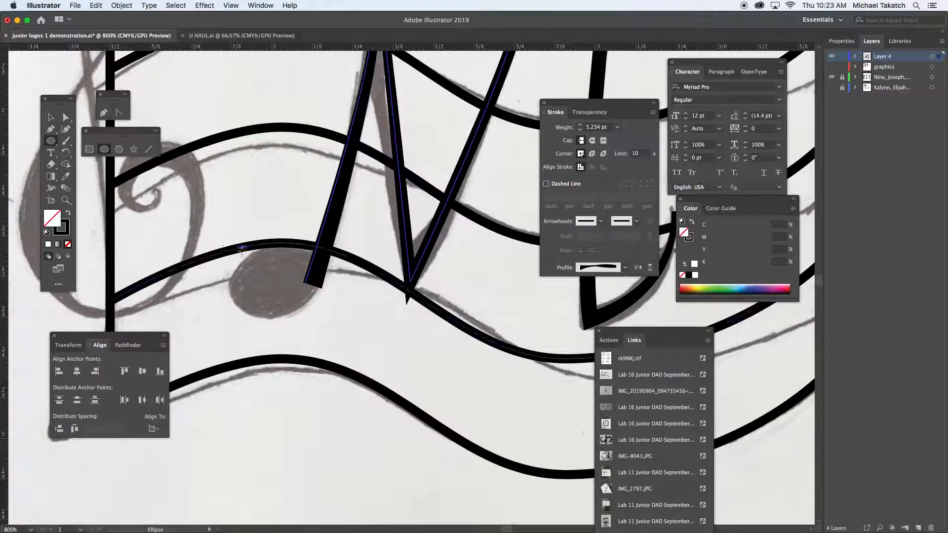
mouse_move(233, 261)
mouse_down()
mouse_move(296, 286)
mouse_move(327, 320)
mouse_up()
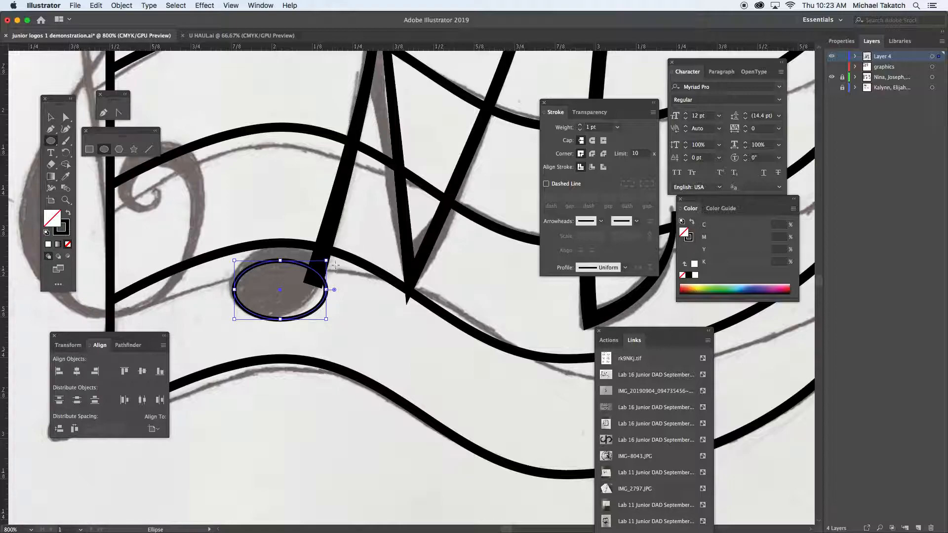
Step: Rotate the lower note head ellipse counterclockwise, move it up to match the sketch, and give it a black fill without stroke
drag(330, 257, 325, 242)
key(Up)
key(Up)
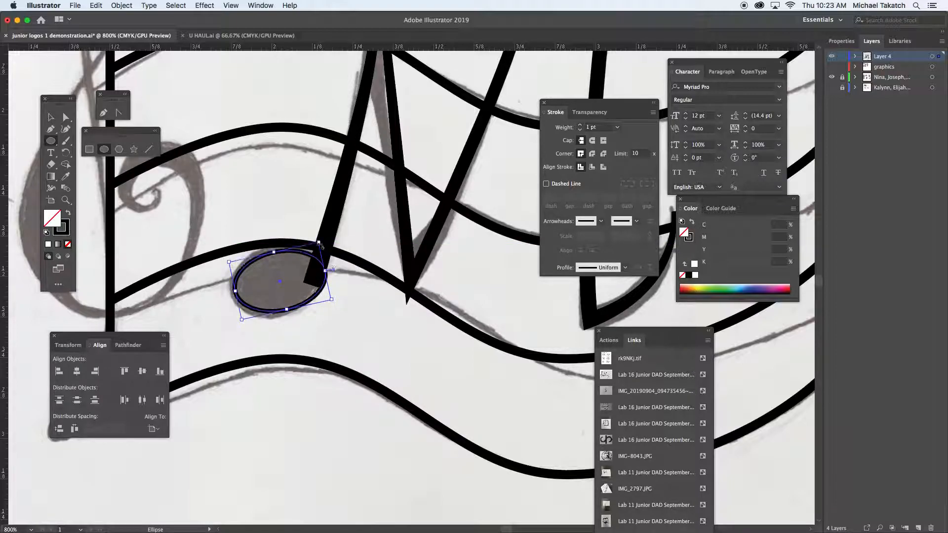
click(69, 214)
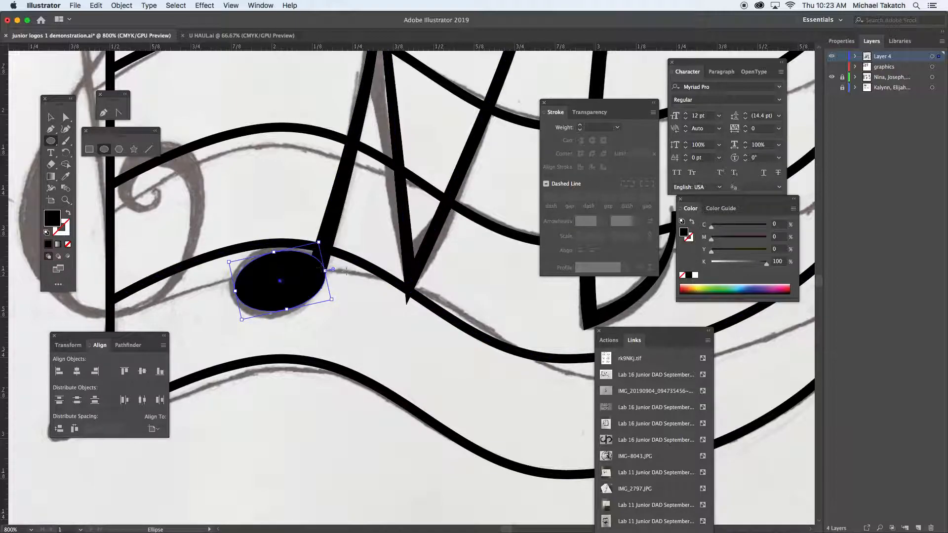
drag(320, 242, 331, 236)
Step: Draw a black-filled ellipse over the sketched upper note head joining the N and L stems
drag(508, 290, 256, 280)
drag(322, 149, 383, 379)
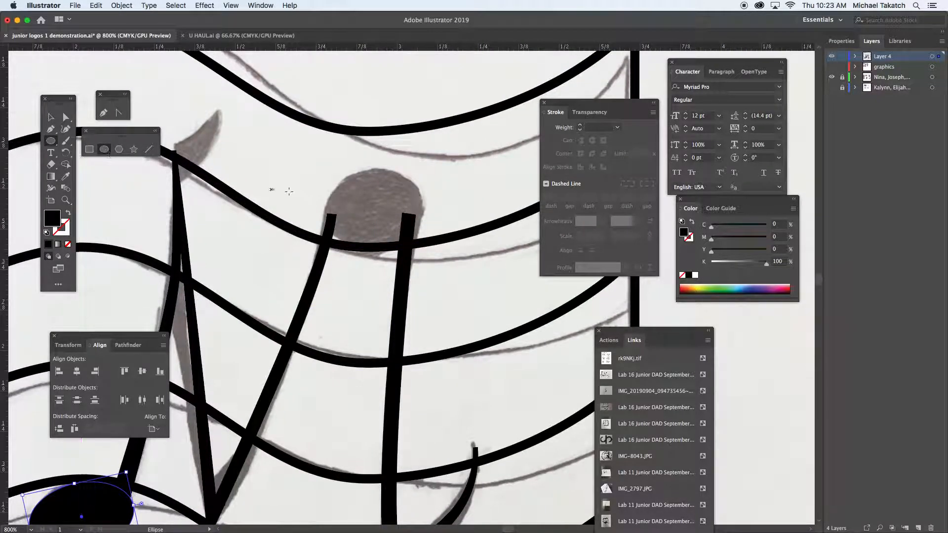
drag(323, 191, 424, 251)
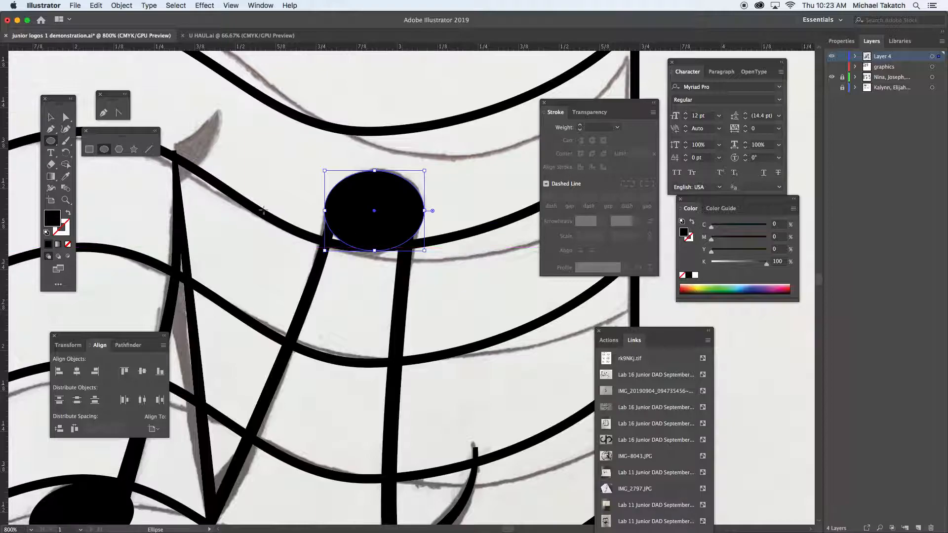
Step: Trace the curved, pointed flag at the N stem's upper corner as a closed black shape with the Pen tool
drag(187, 182, 274, 252)
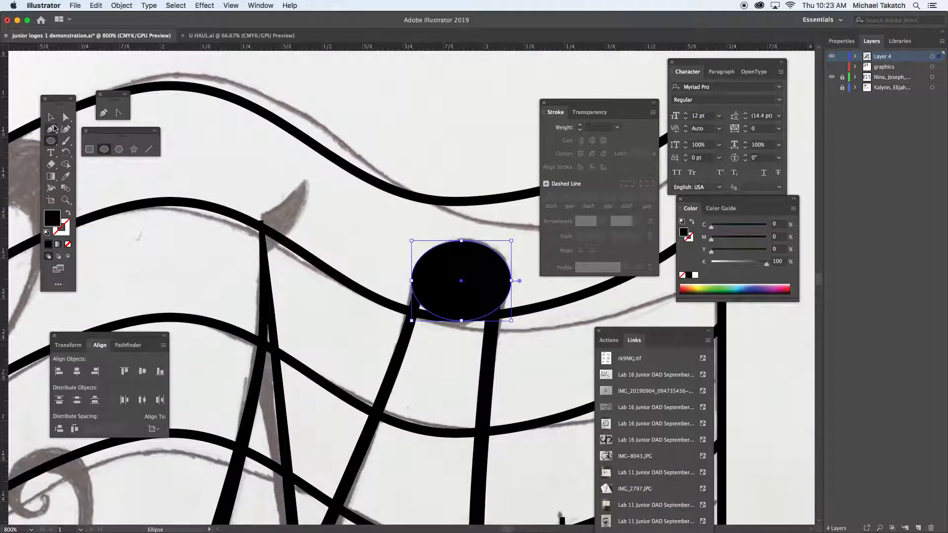
click(53, 129)
mouse_move(259, 216)
mouse_down()
mouse_move(303, 196)
mouse_move(313, 162)
mouse_up()
click(306, 181)
drag(267, 254, 232, 271)
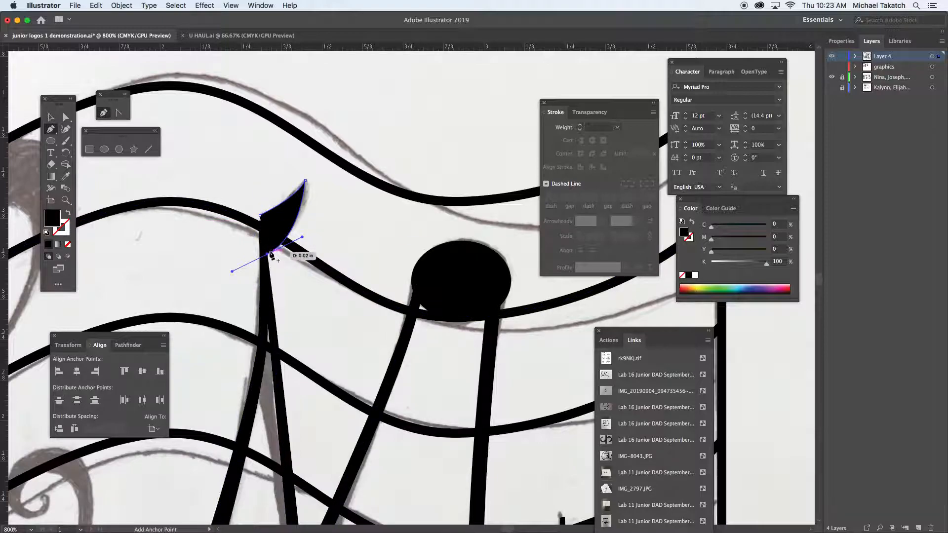
click(267, 254)
click(260, 215)
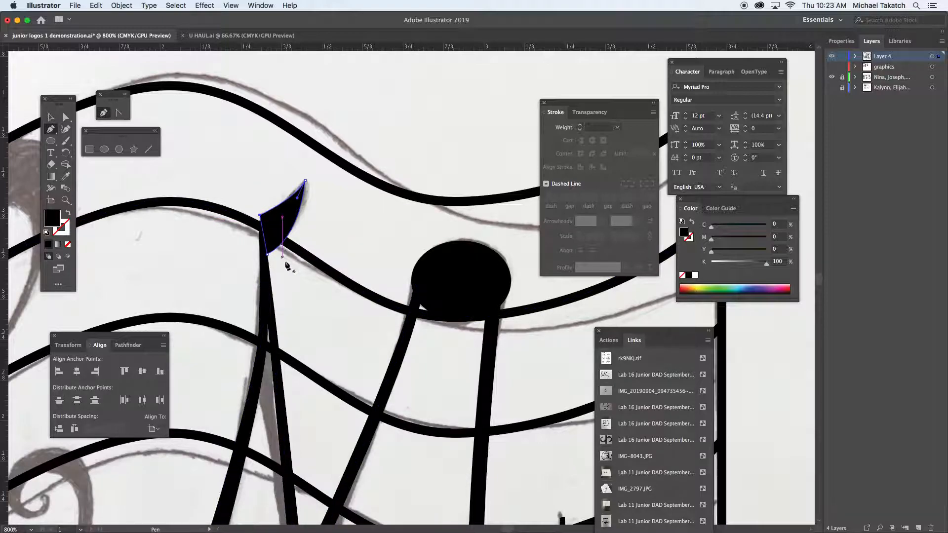
Step: Start tracing the treble clef from its inner spiral with the Pen tool, using a 1 pt black stroke and no fill
key(super+minus)
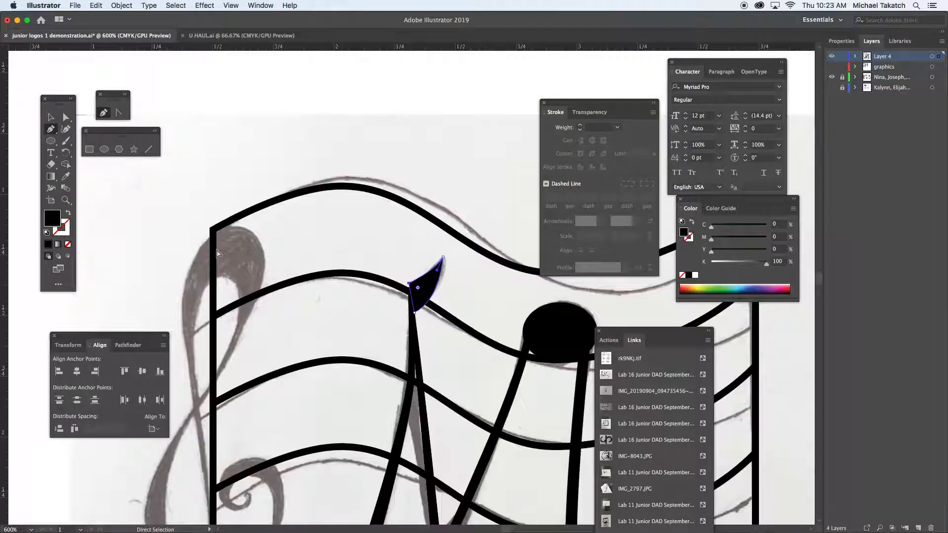
scroll(231, 265, down, 5)
scroll(230, 265, left, 5)
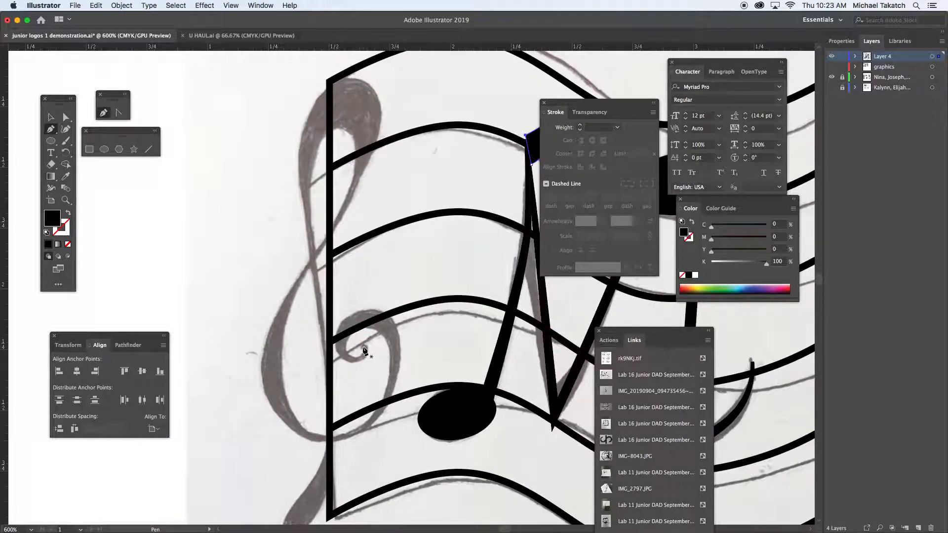
drag(364, 348, 363, 360)
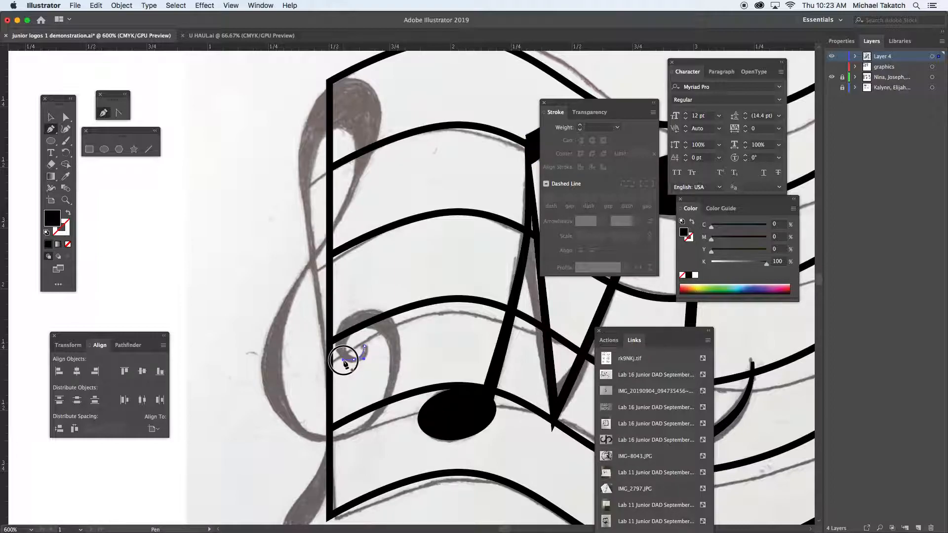
drag(357, 321, 386, 307)
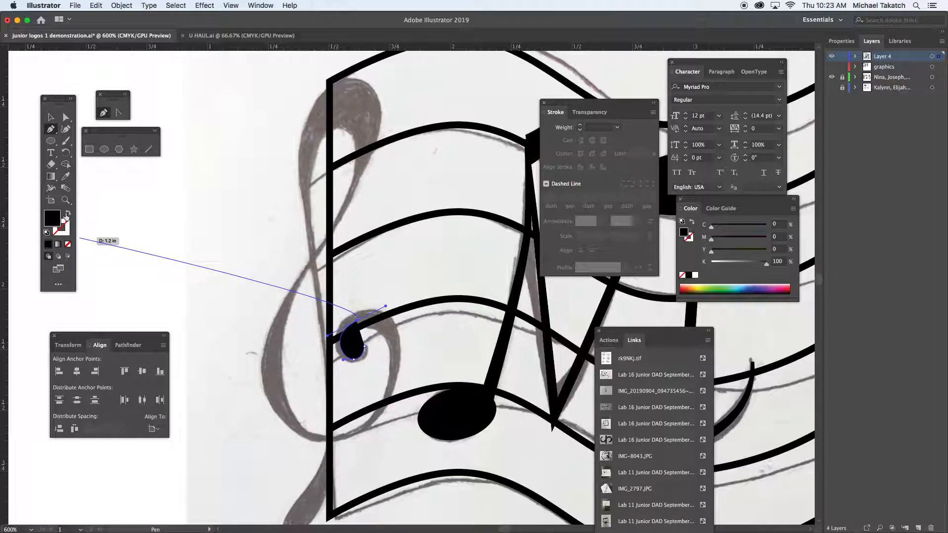
click(68, 213)
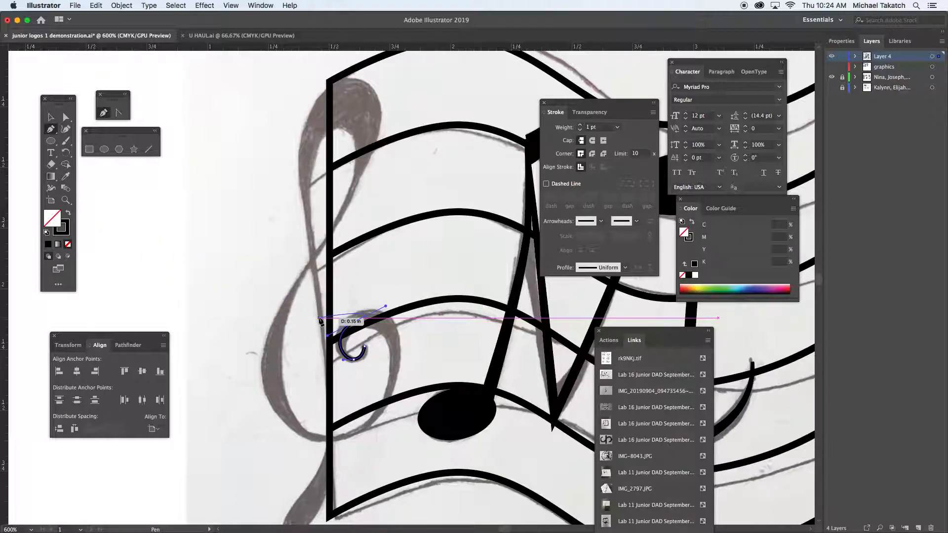
Step: Continue the treble clef path around the outer spiral, under the bowl and up its outer side
key(super)
key(super+equal)
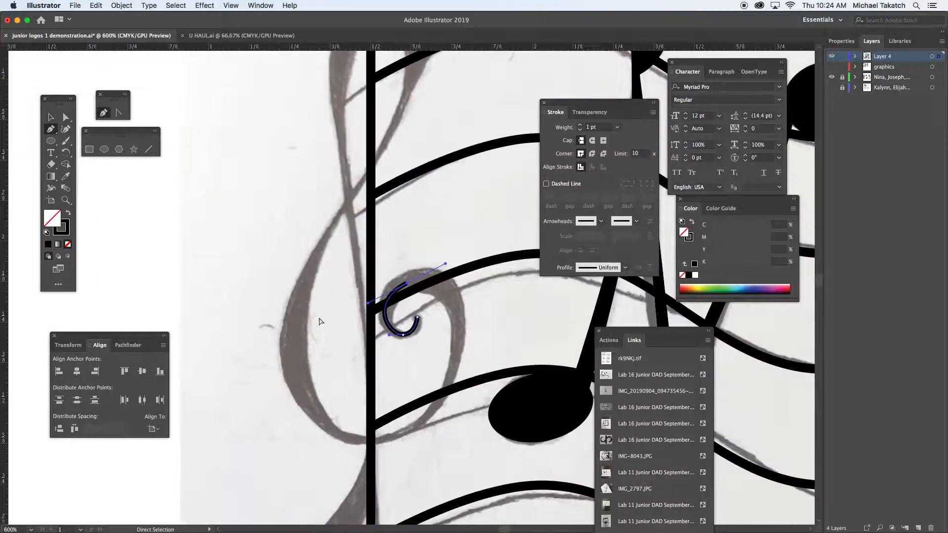
scroll(336, 323, down, 3)
scroll(335, 323, right, 3)
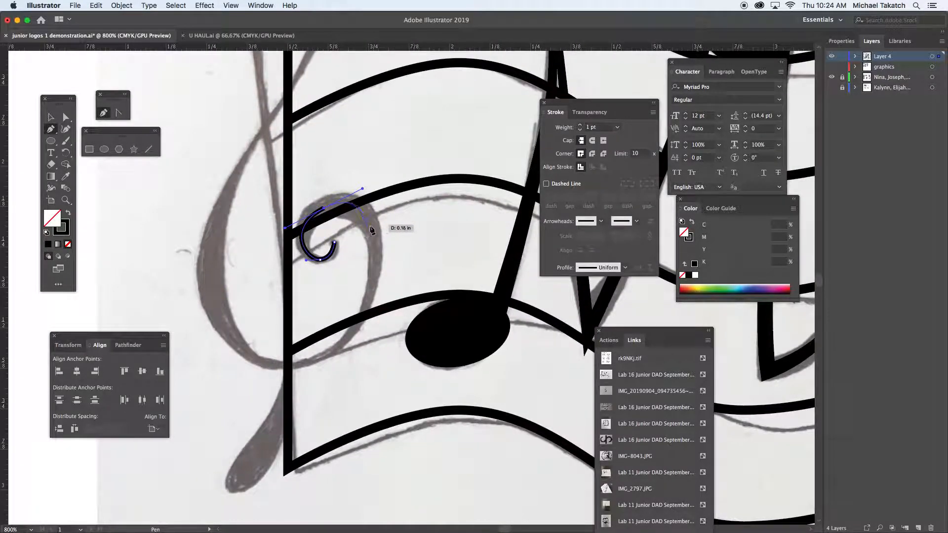
drag(377, 270, 366, 307)
drag(283, 366, 213, 365)
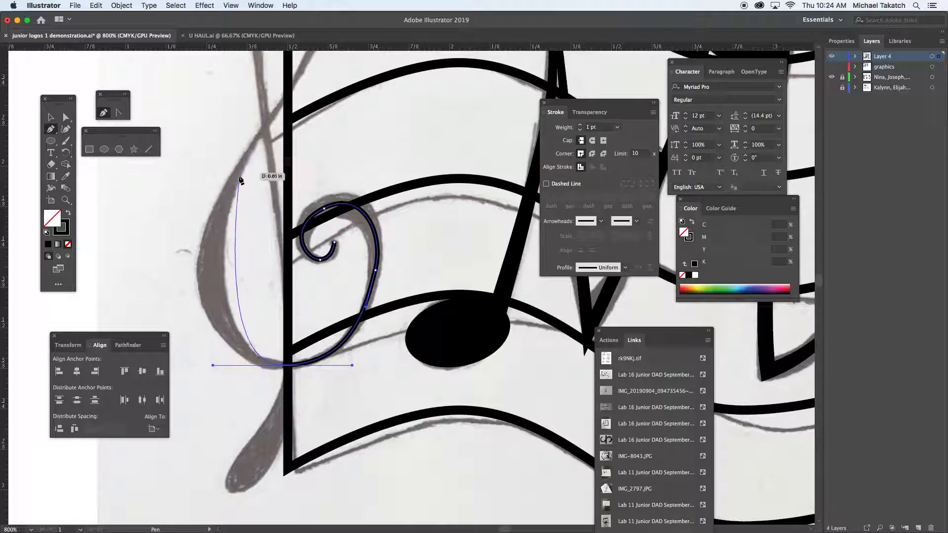
click(210, 260)
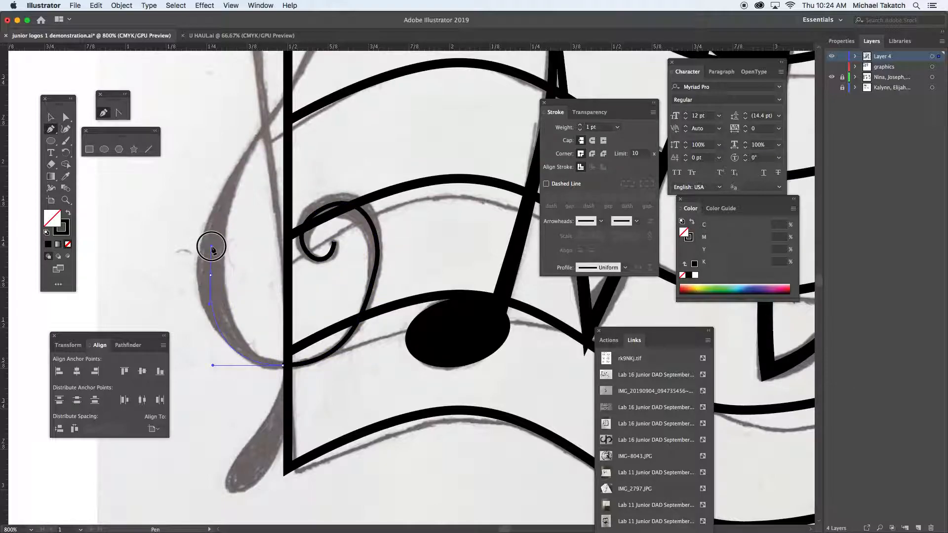
drag(209, 247, 229, 355)
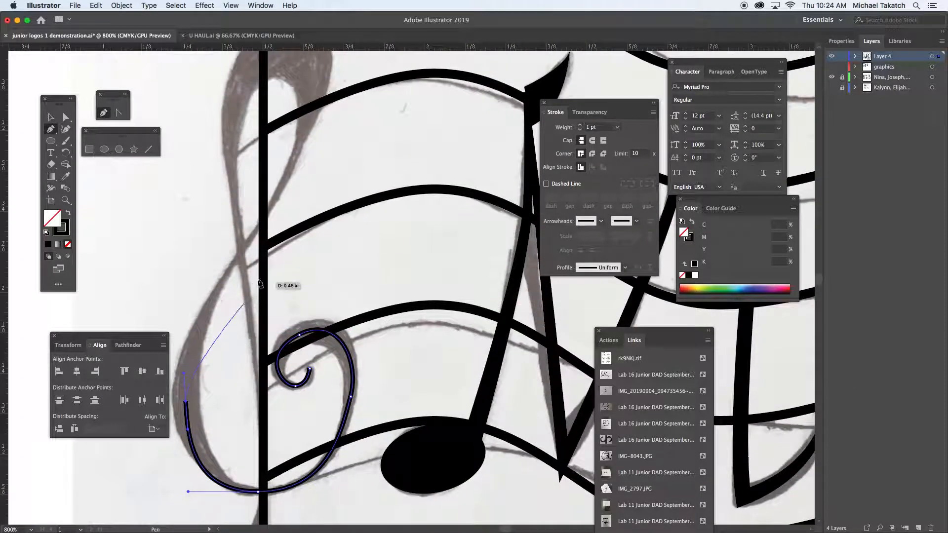
Step: Trace the treble clef's crossing, upper loop and long stem down to the curved tail with the Pen tool
mouse_move(255, 238)
mouse_down()
mouse_move(298, 167)
mouse_move(318, 201)
mouse_move(324, 259)
mouse_up()
drag(312, 161, 257, 156)
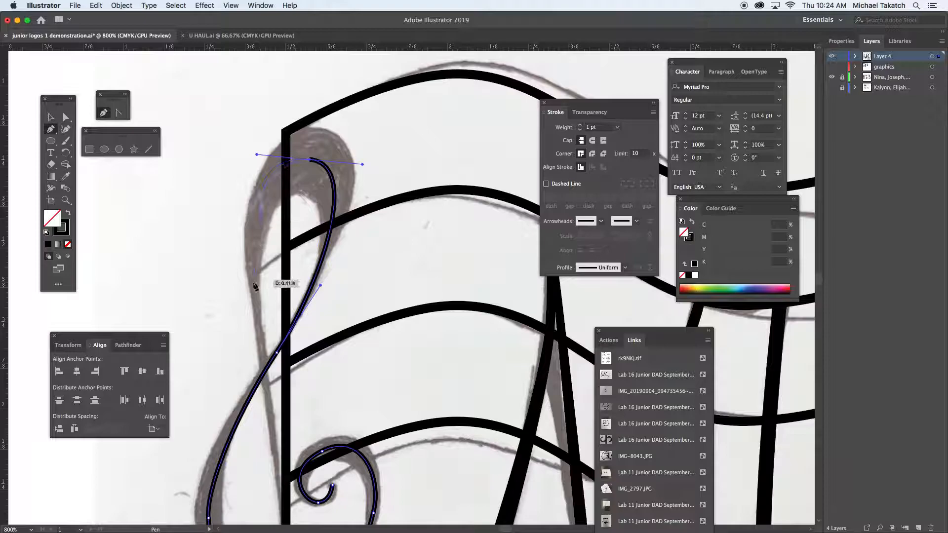
drag(257, 306, 278, 197)
drag(260, 356, 262, 387)
drag(275, 438, 348, 263)
drag(299, 376, 265, 402)
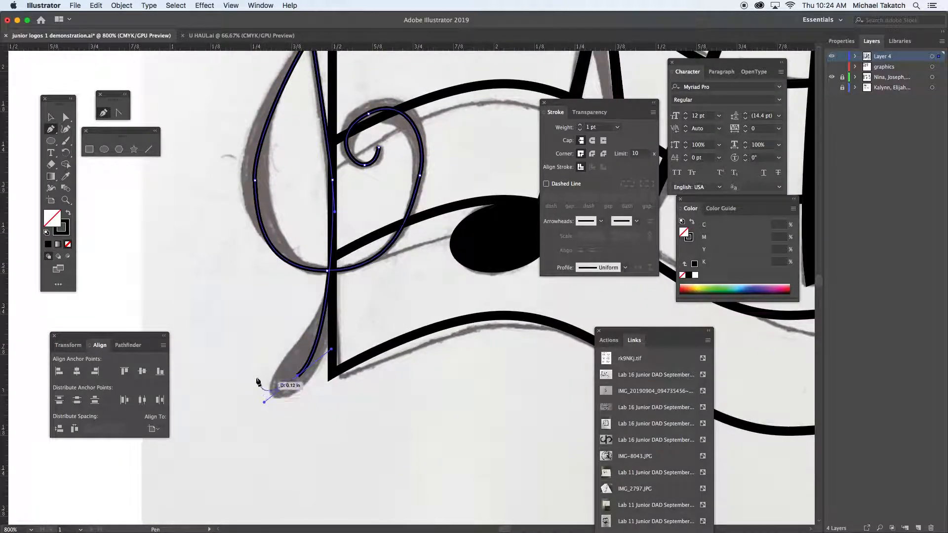
Step: Select the single-stroke treble clef path and widen its stroke at the top of the inner spiral with the Width tool
key(v)
click(247, 339)
click(311, 357)
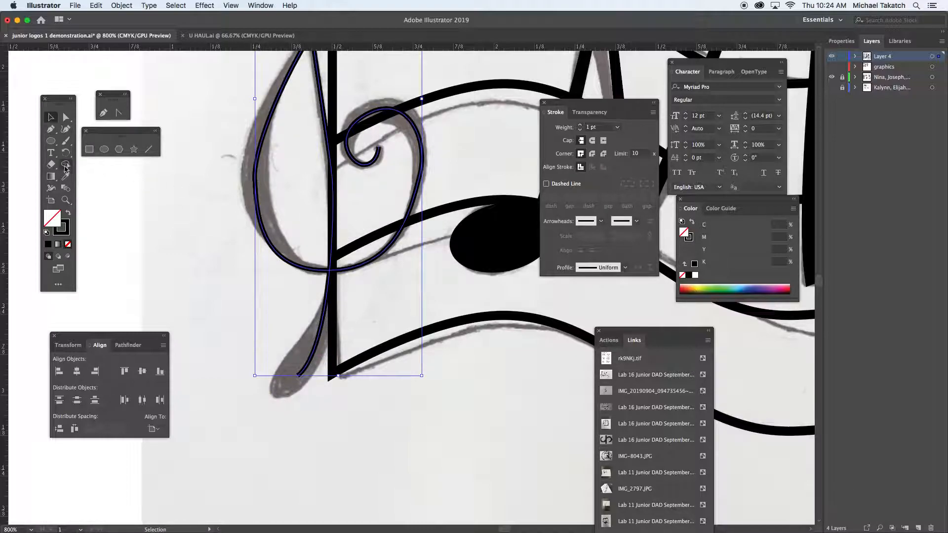
click(51, 188)
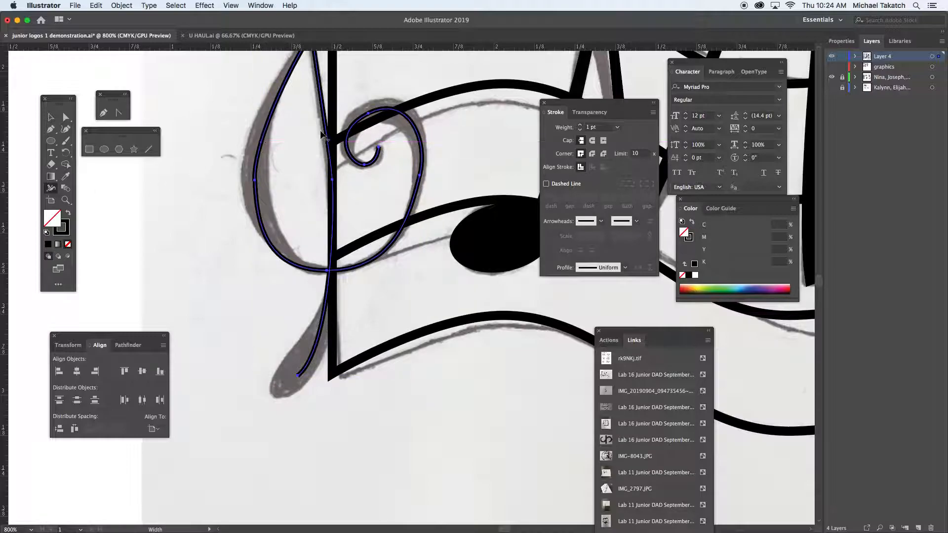
drag(369, 114, 374, 109)
drag(430, 102, 394, 385)
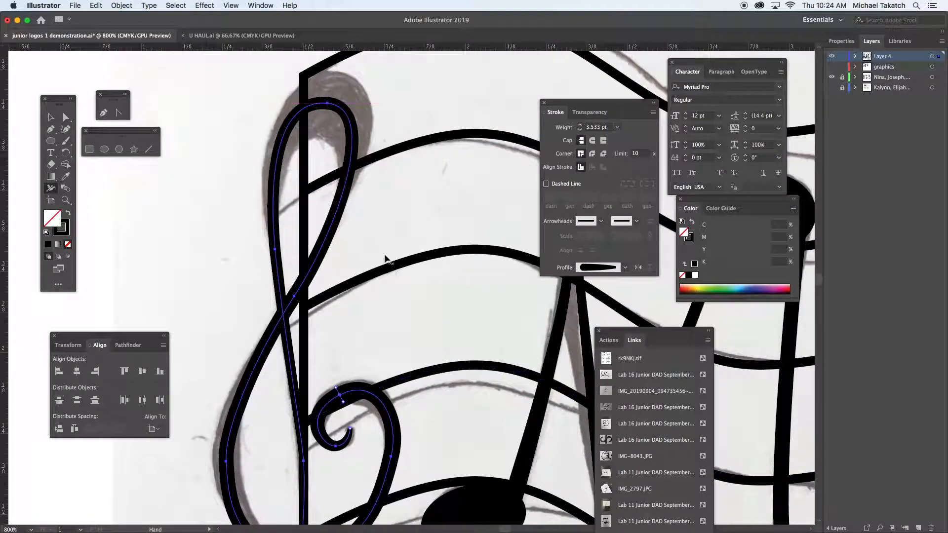
Step: Try to widen the treble clef's stroke at the top of its upper loop with the Width tool
drag(332, 108, 335, 84)
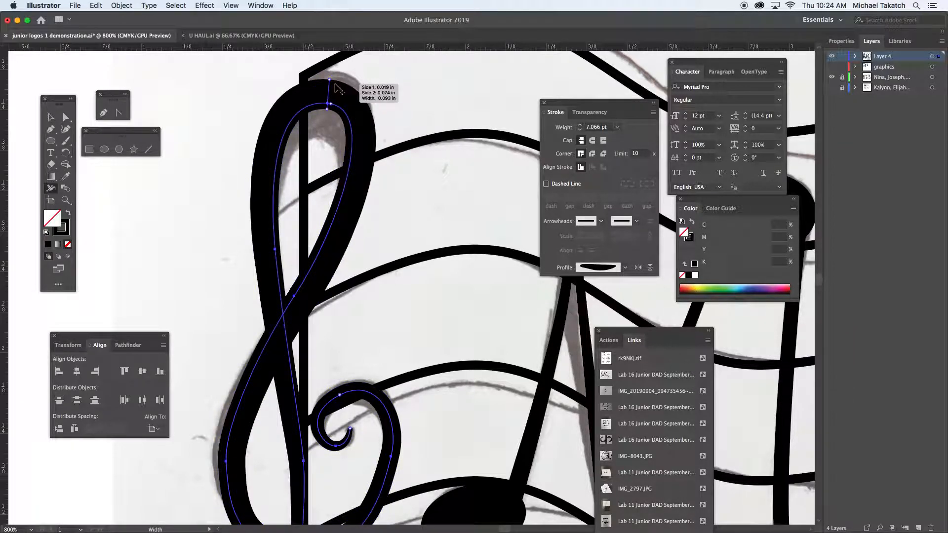
key(super+z)
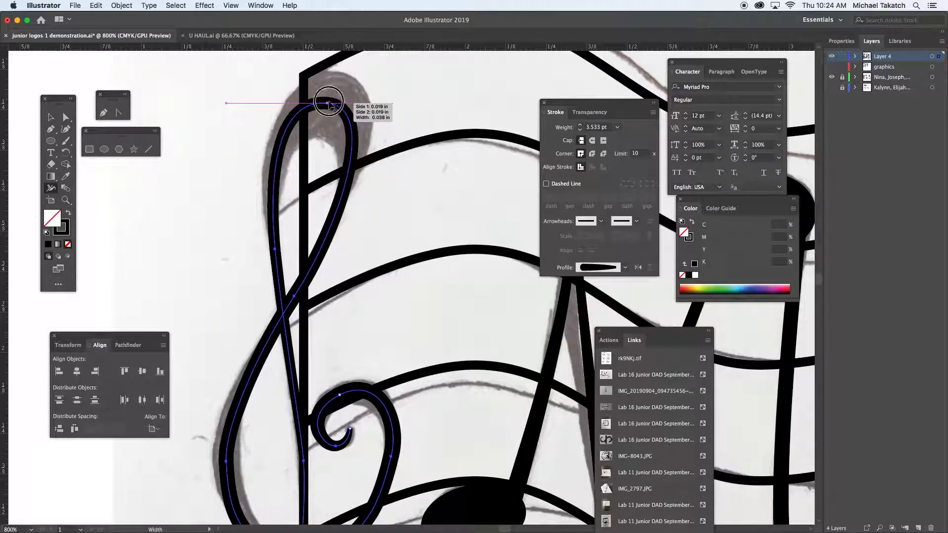
drag(329, 103, 331, 99)
key(space)
drag(354, 172, 417, 88)
Step: Move the single-stroke treble clef off the sketched clef onto the blank area beside it
key(v)
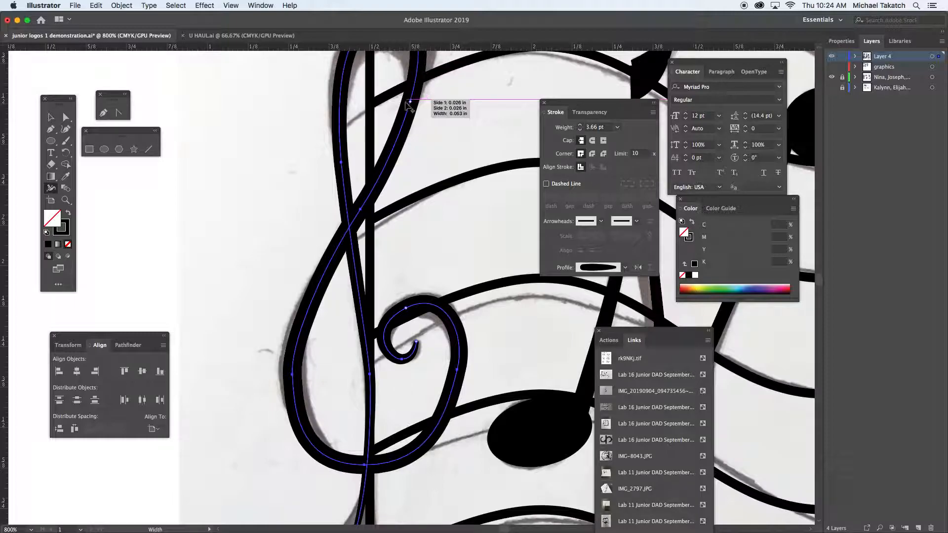
click(379, 154)
mouse_move(390, 163)
mouse_down()
mouse_move(313, 165)
mouse_move(166, 193)
mouse_up()
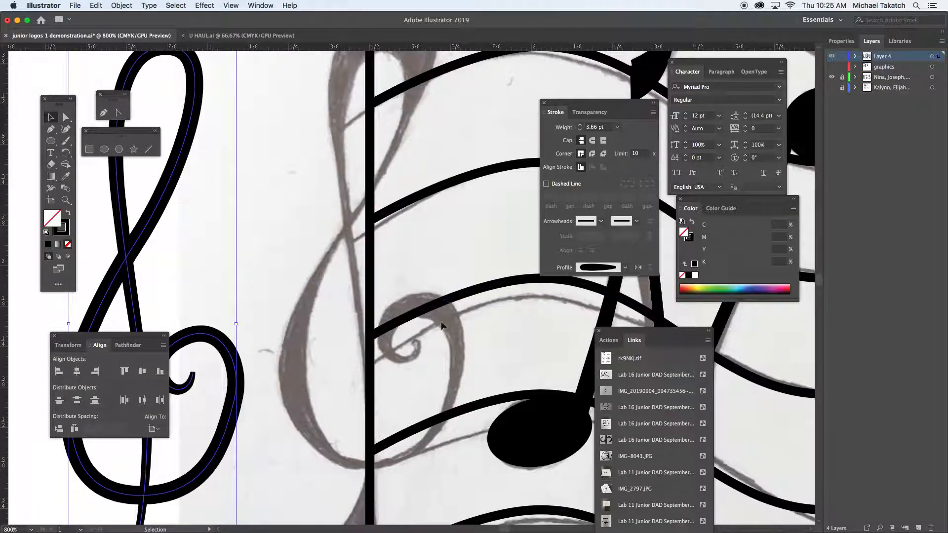
Step: Trace the outer edge of the sketched clef's spiral and bowl up past the crossing with the Pen tool, using a 1 pt stroke
click(51, 129)
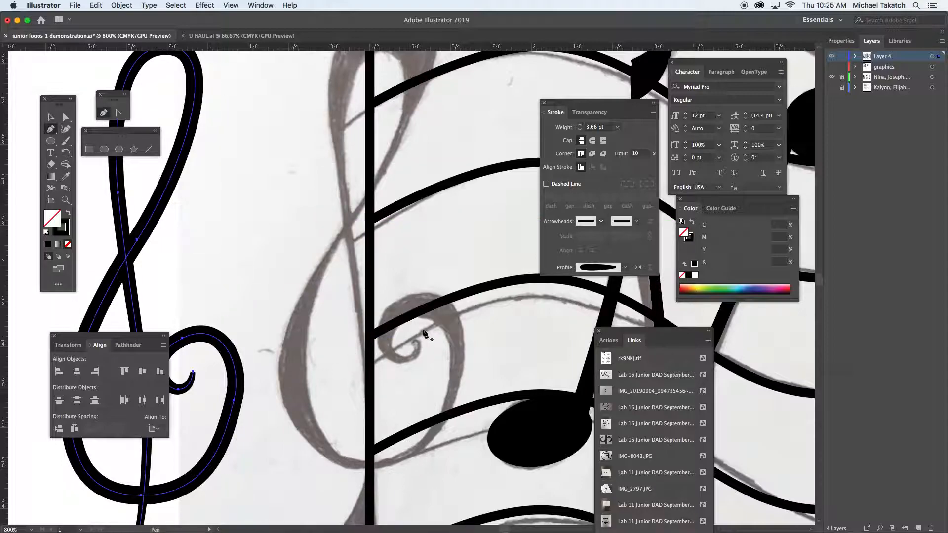
super+click(412, 346)
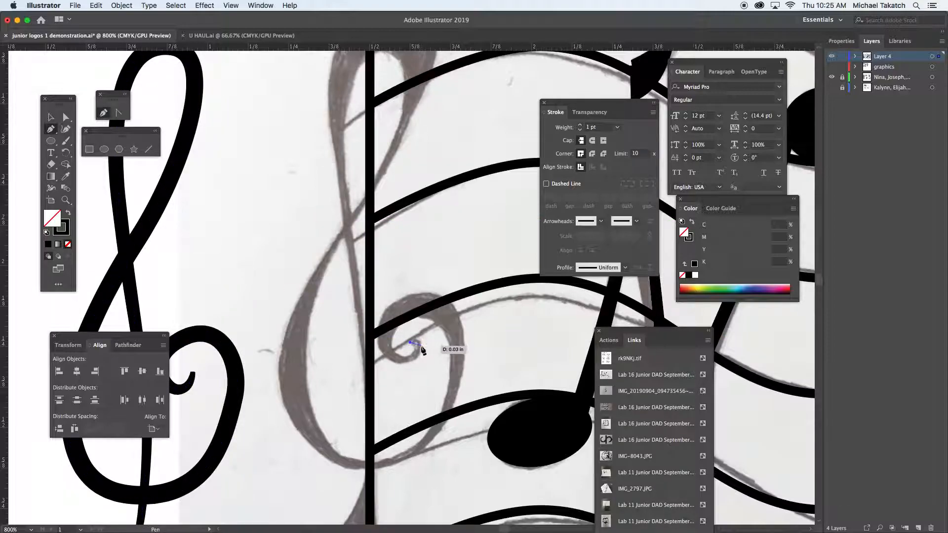
drag(421, 355, 379, 361)
drag(381, 317, 458, 303)
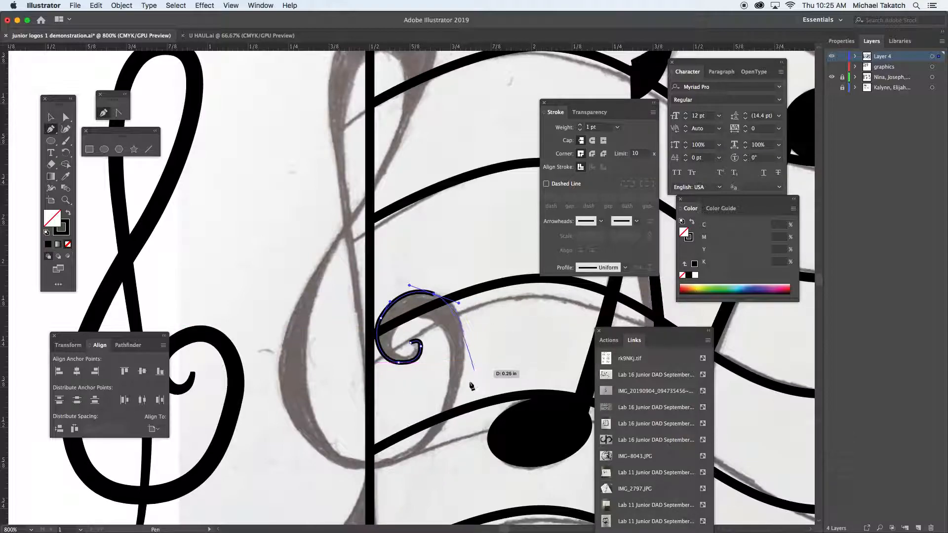
drag(454, 399, 439, 443)
drag(361, 468, 322, 466)
drag(285, 337, 309, 257)
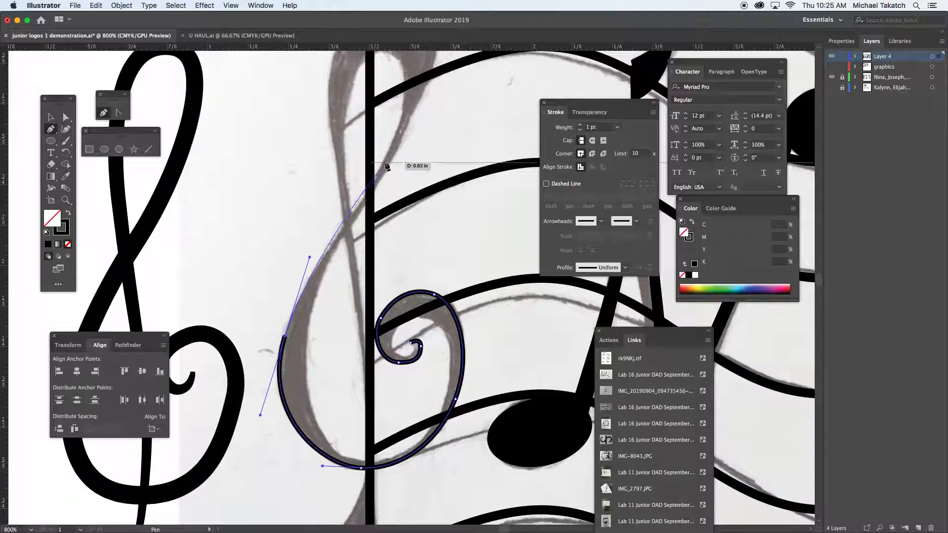
drag(394, 138, 413, 82)
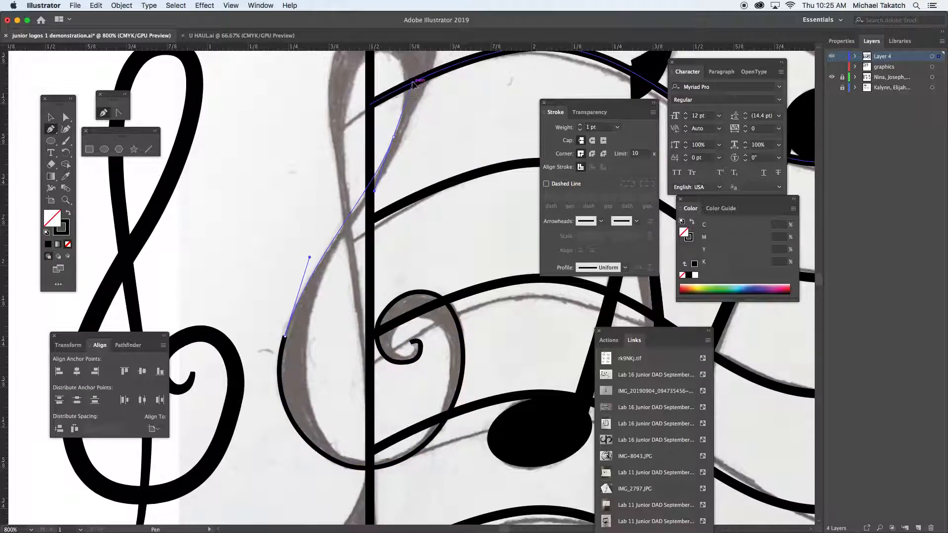
Step: Trace back along the bowl and spiral's inner edge to close the outline, and fill the shape with black and no stroke
click(398, 143)
drag(305, 375, 309, 455)
drag(378, 462, 394, 459)
drag(445, 334, 416, 257)
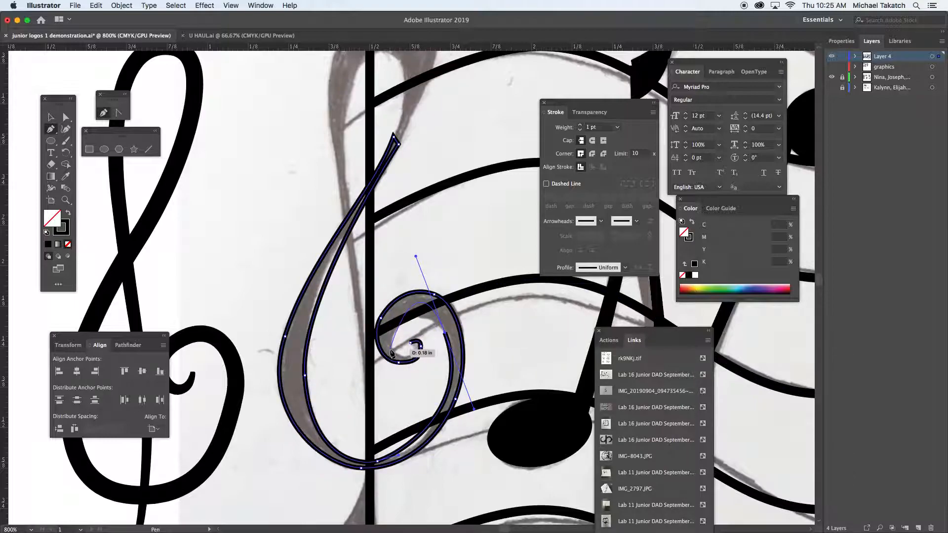
key(super+z)
drag(441, 412, 445, 392)
drag(418, 319, 374, 313)
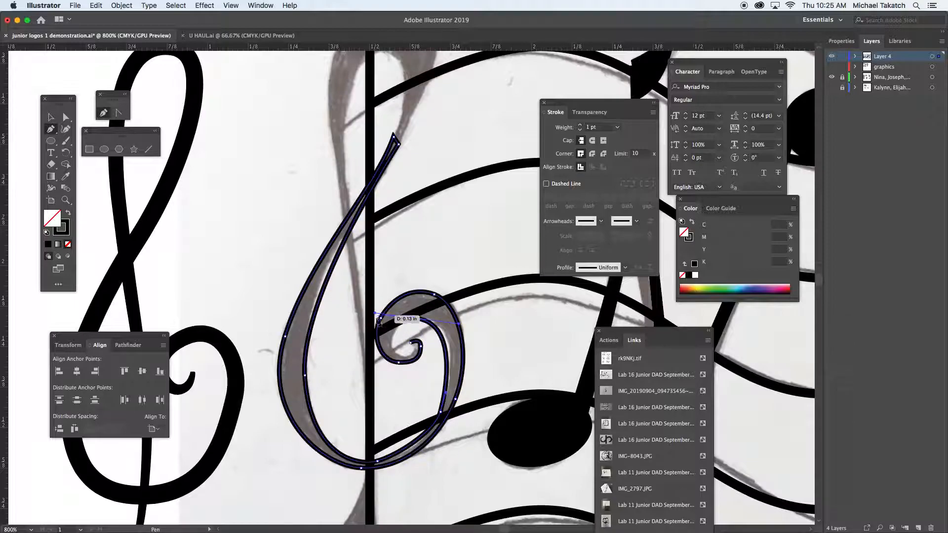
drag(401, 359, 415, 363)
click(410, 344)
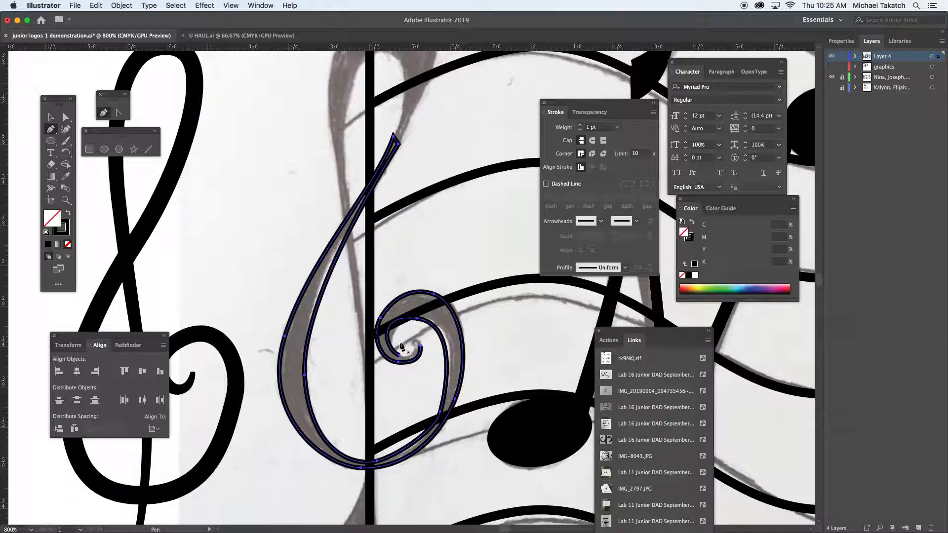
key(shift+x)
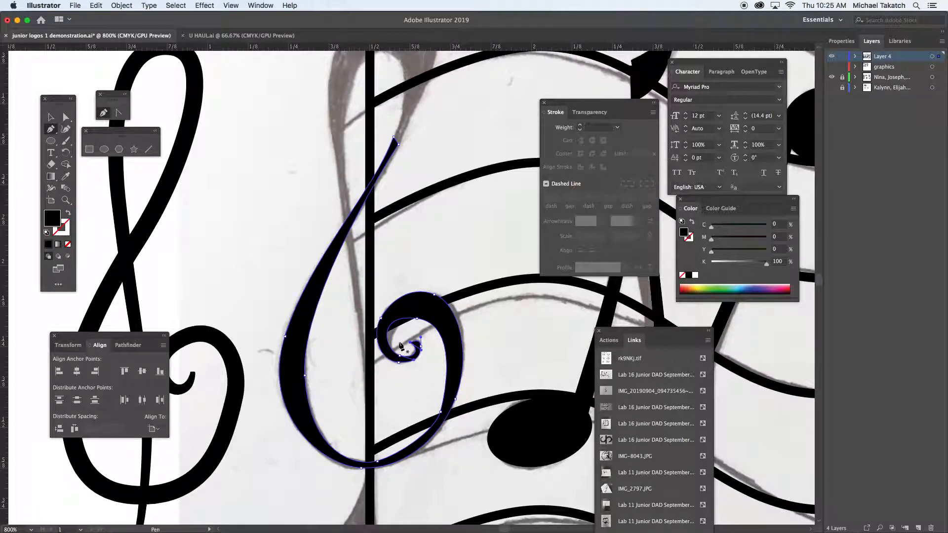
Step: Examine the traced artwork with the sketch layer temporarily hidden, moving the Align panel clear of the treble clef
click(51, 117)
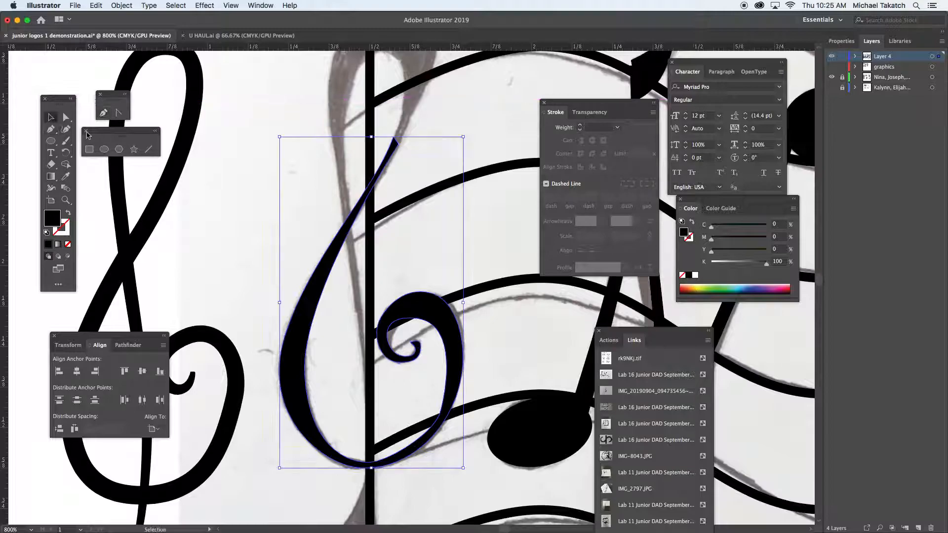
click(224, 161)
key(a)
key(super+minus)
key(super+minus)
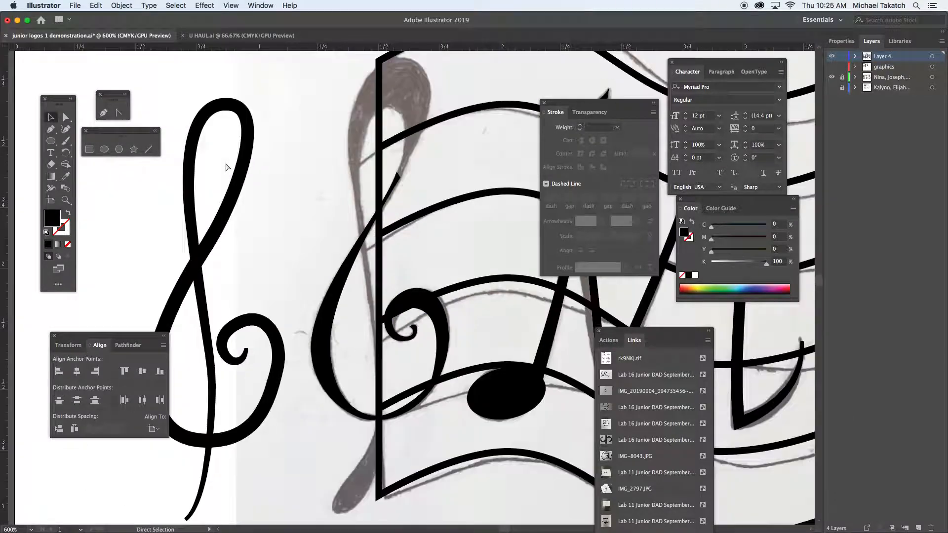
click(831, 78)
scroll(433, 239, right, 5)
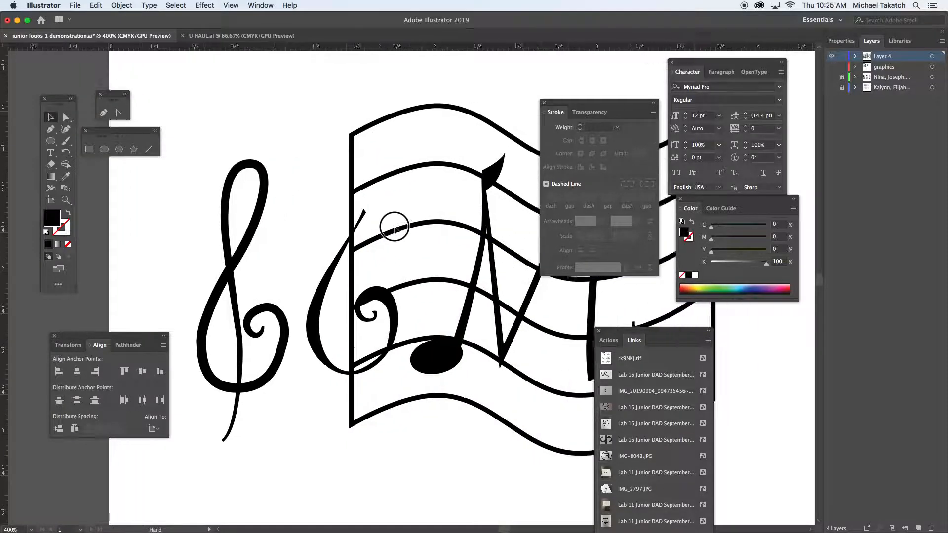
drag(130, 334, 276, 441)
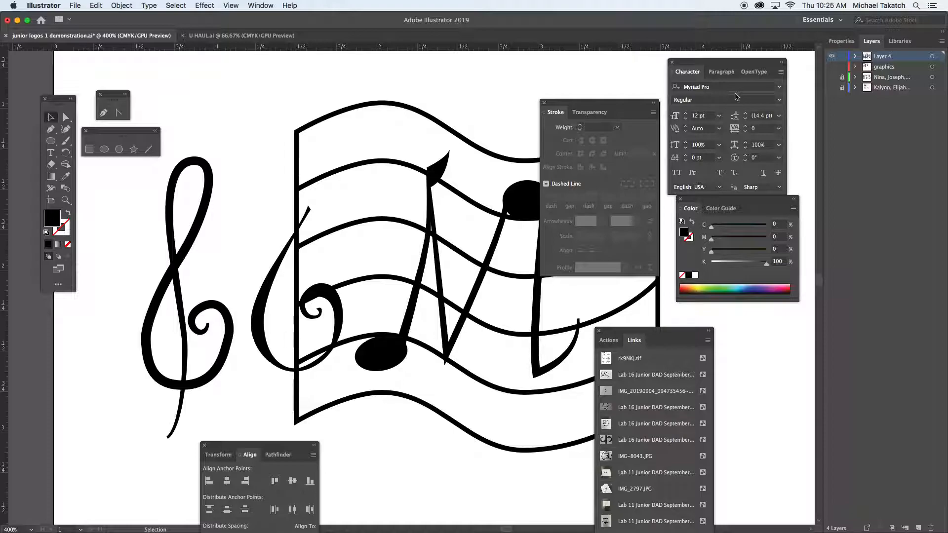
click(831, 78)
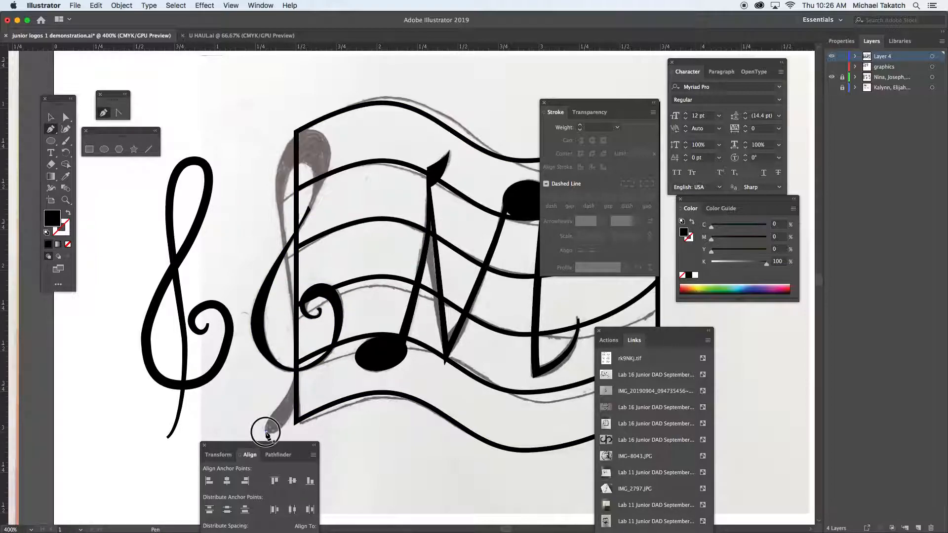
Step: Trace one side of the clef's tail and stem up to the top of the upper loop with the Pen tool, without a fill
drag(267, 429, 278, 438)
key(super+equal)
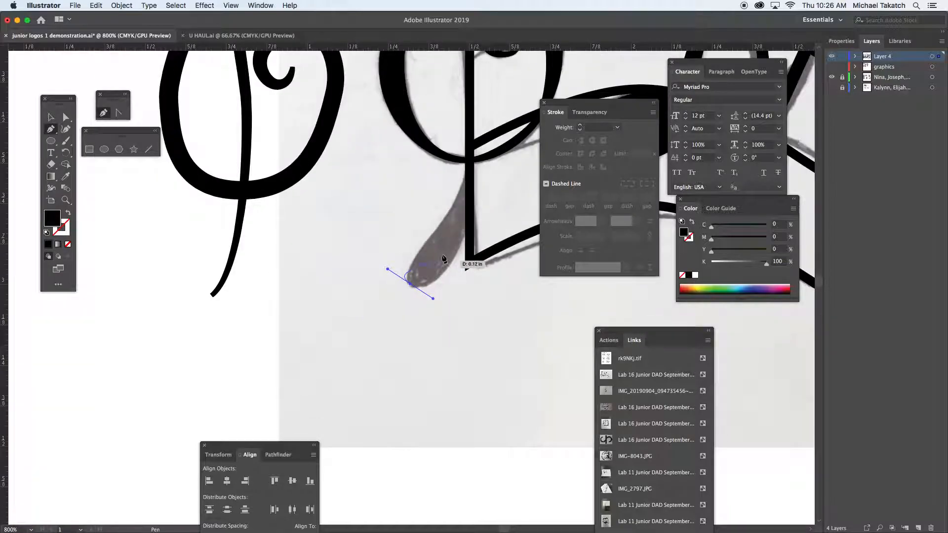
click(469, 174)
drag(434, 148, 413, 227)
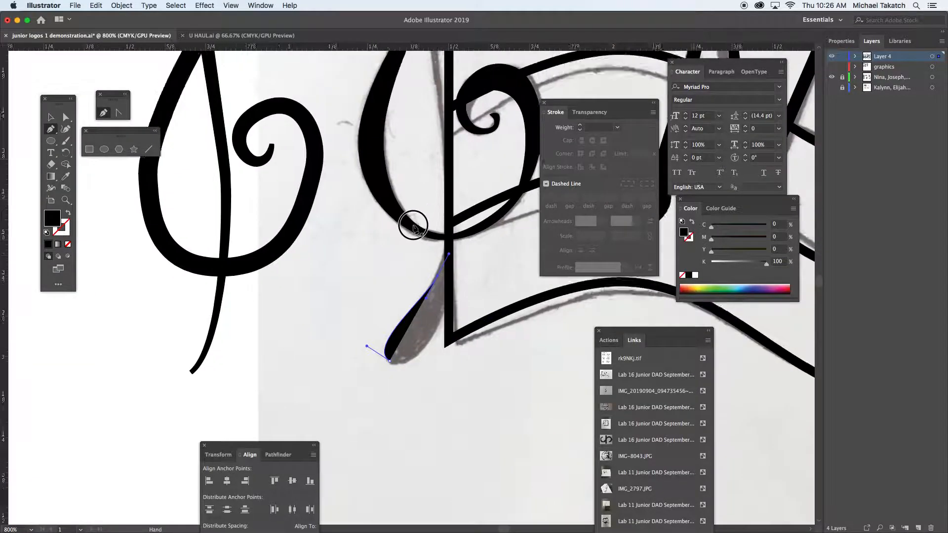
drag(428, 176, 446, 348)
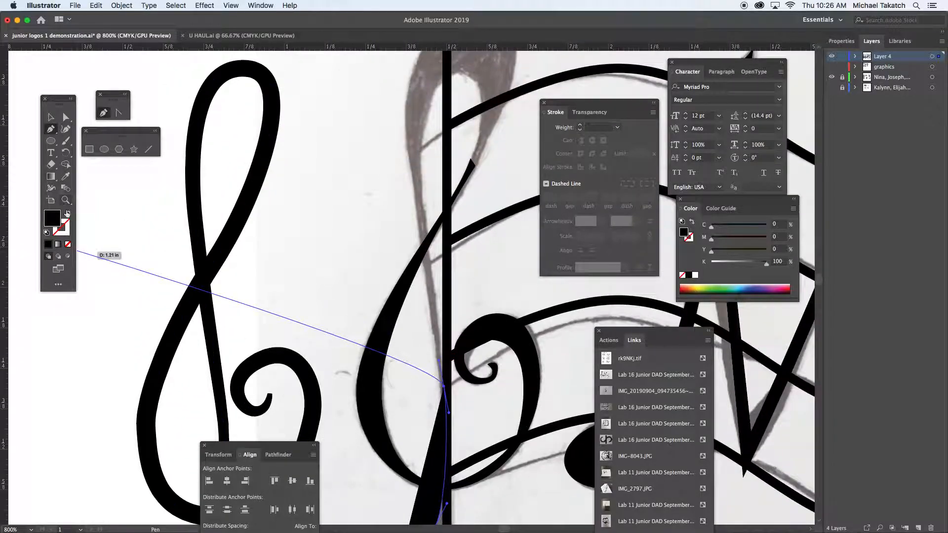
drag(412, 159, 406, 129)
drag(422, 98, 366, 235)
drag(424, 144, 499, 146)
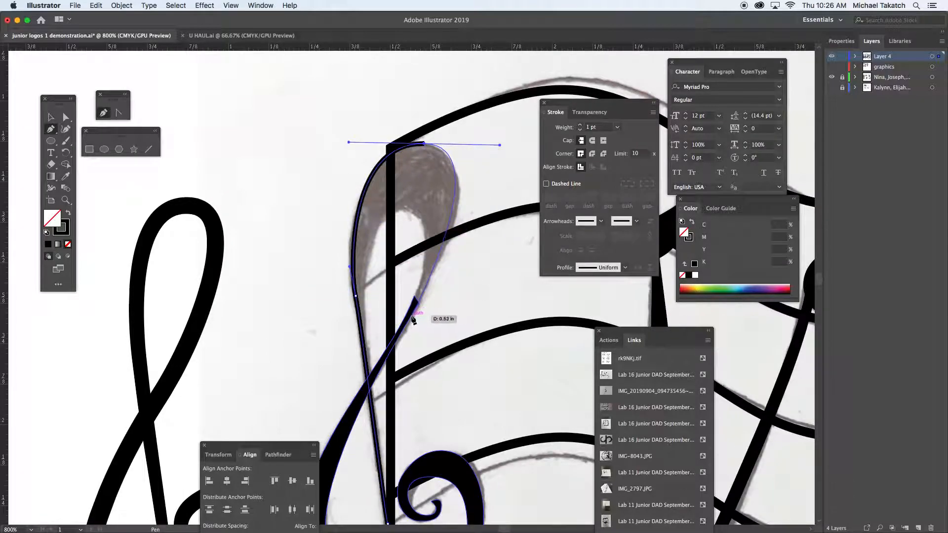
Step: Trace around the upper loop's inner edge and back down the stem and tail to close the outline, and fill it solid black
drag(415, 300, 371, 211)
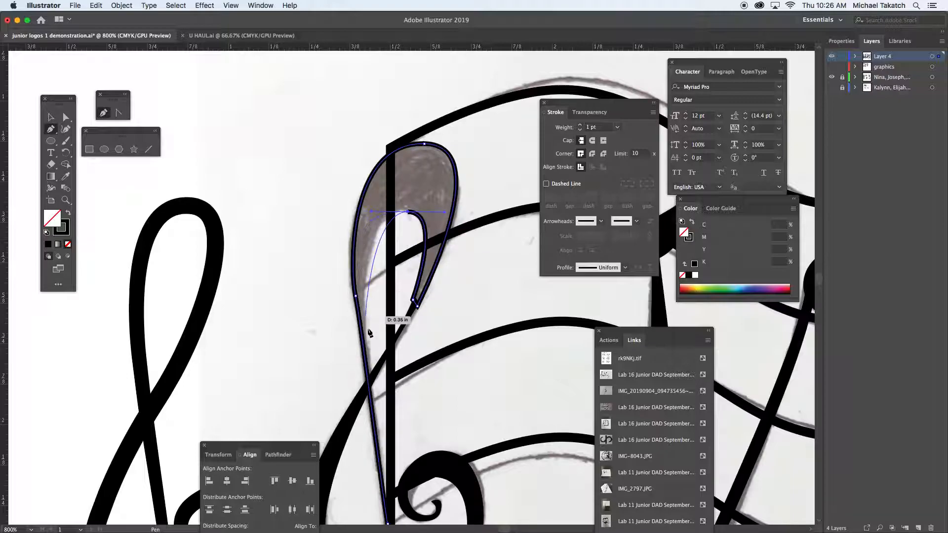
drag(371, 350, 380, 435)
drag(412, 418, 376, 160)
drag(352, 266, 359, 336)
drag(372, 369, 428, 219)
drag(411, 313, 402, 320)
drag(350, 341, 356, 347)
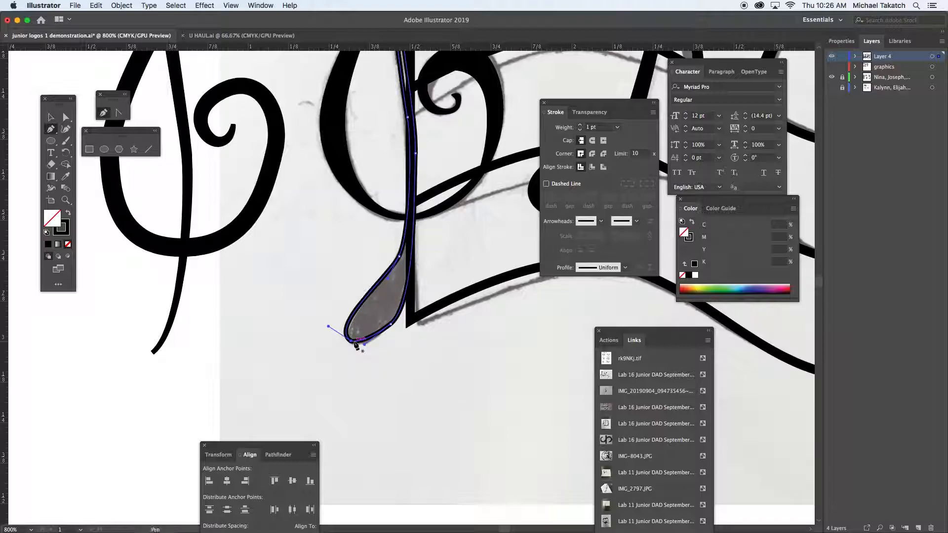
key(shift+x)
key(v)
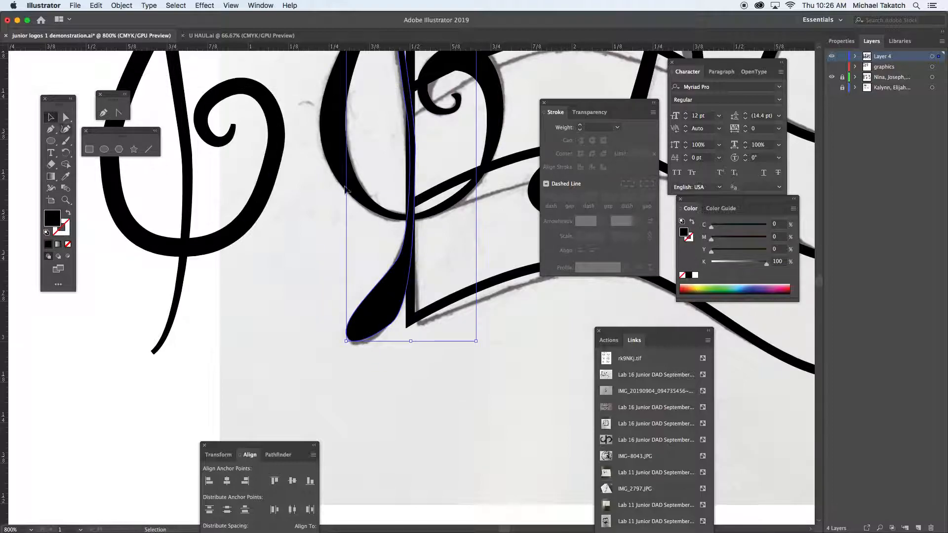
Step: Hide the sketch layer so only the vector logo artwork is displayed
key(super+minus)
key(super+minus)
key(space)
drag(512, 150, 270, 286)
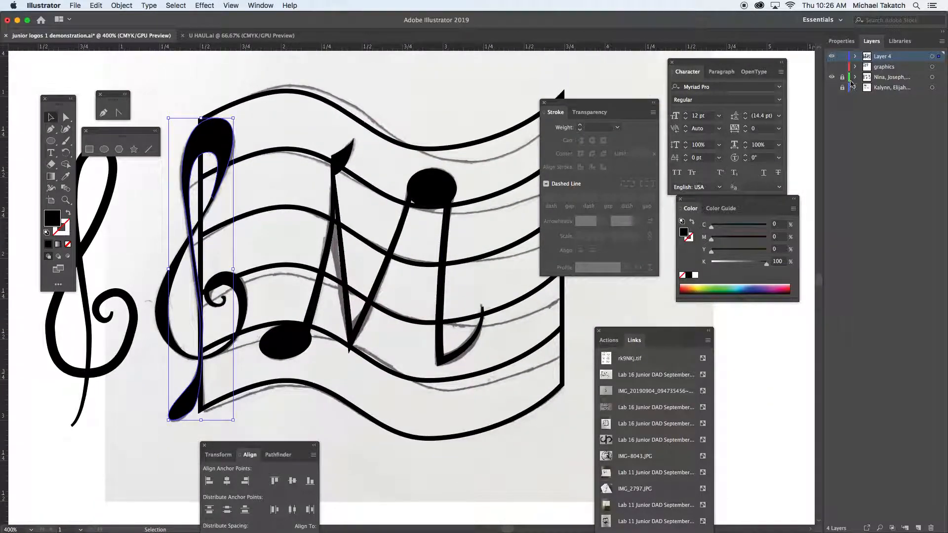
click(831, 77)
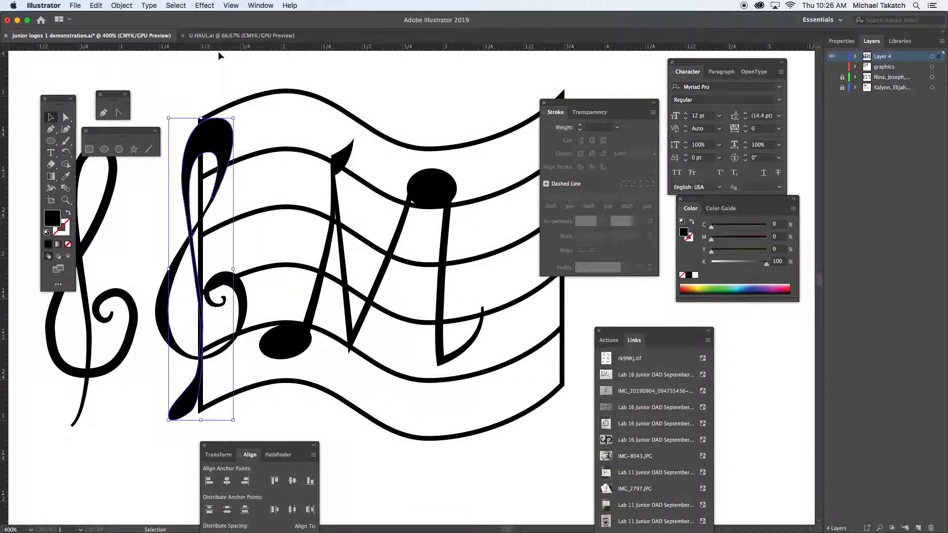
Step: Show the document grid over the artwork and hide it again
click(230, 5)
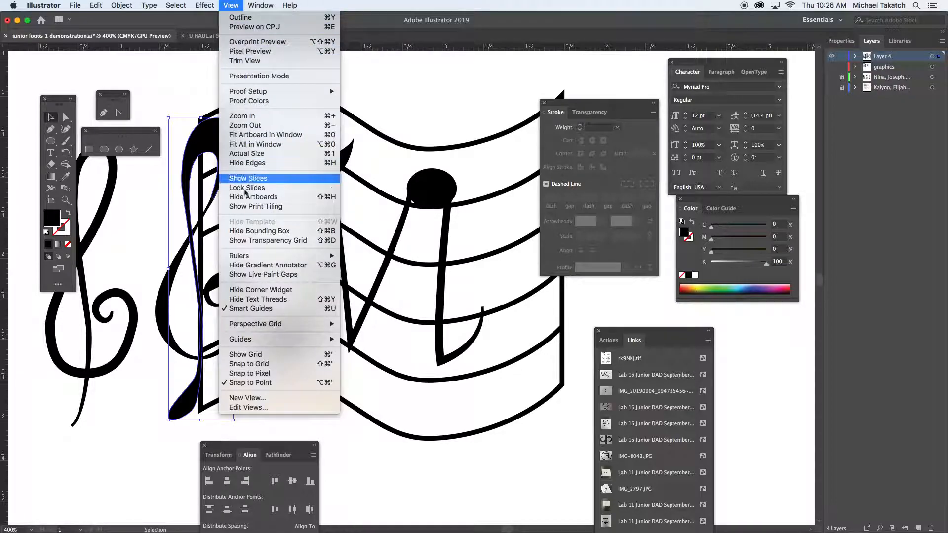
click(306, 356)
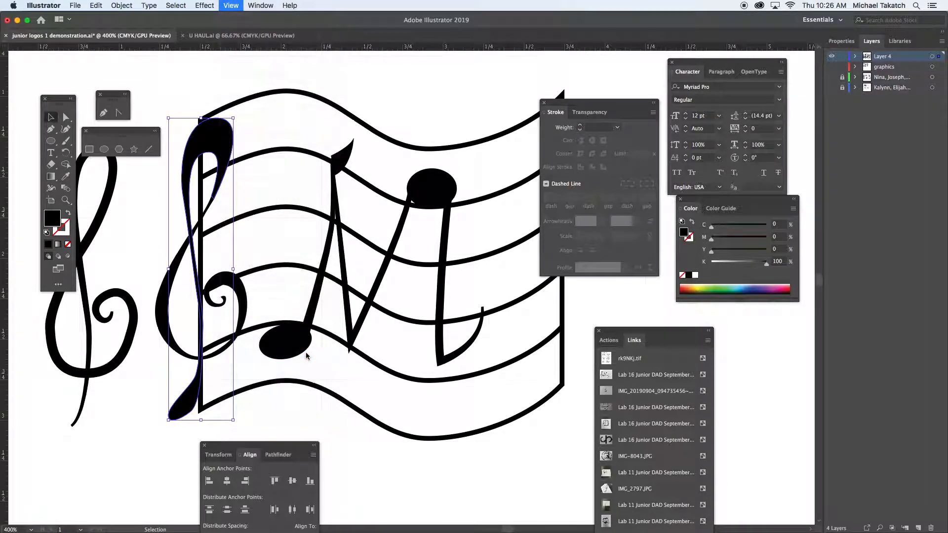
click(231, 6)
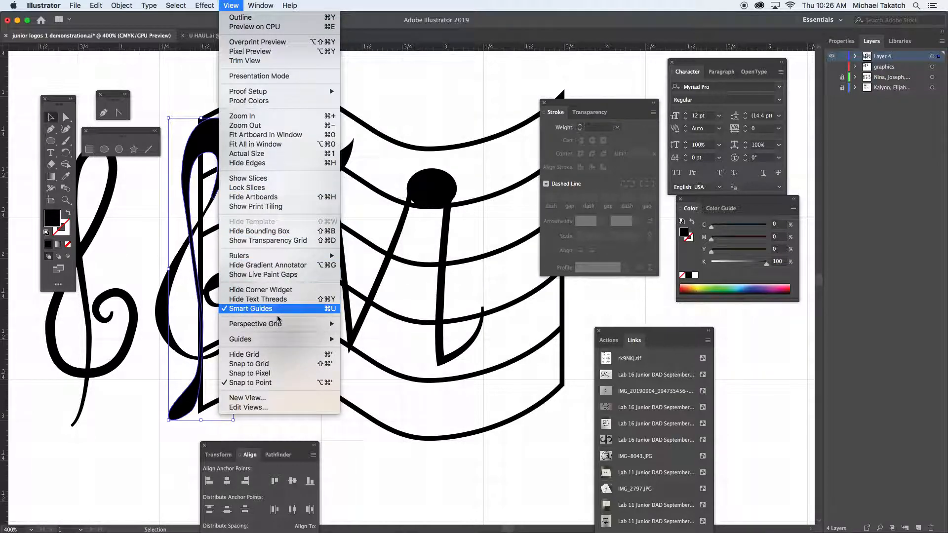
click(276, 354)
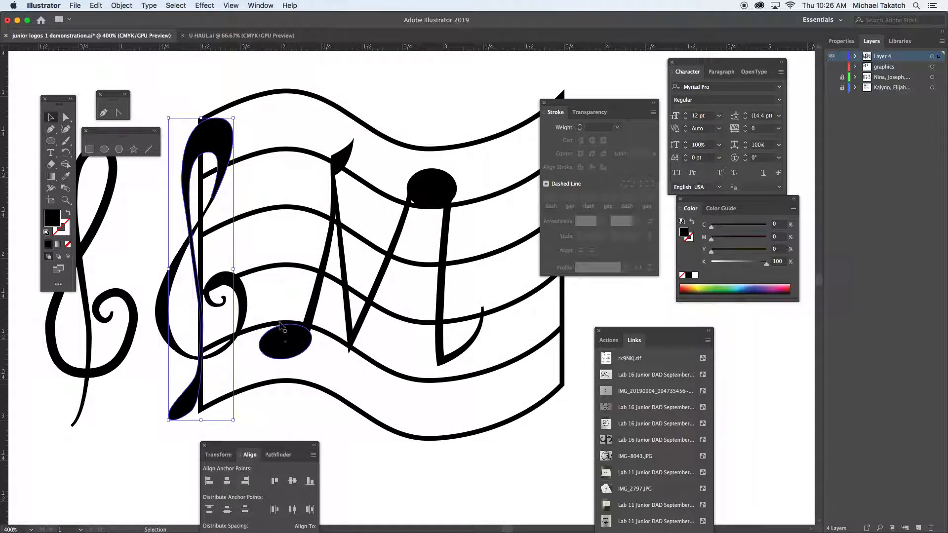
Step: Delete the spare single-stroke treble clef beside the logo
click(137, 317)
key(Delete)
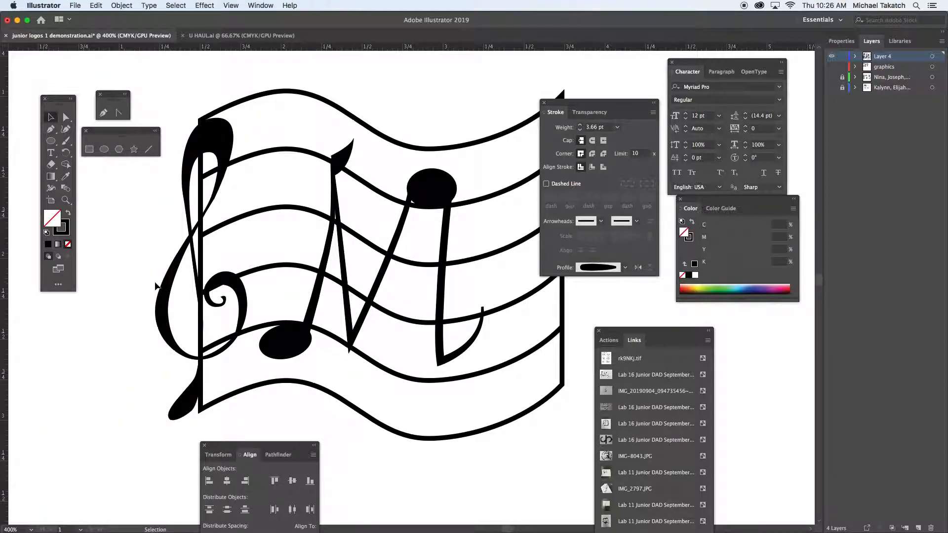
Step: Hide all panels and the rulers, and display the artwork in full screen mode without the menu bar
key(Tab)
key(super+r)
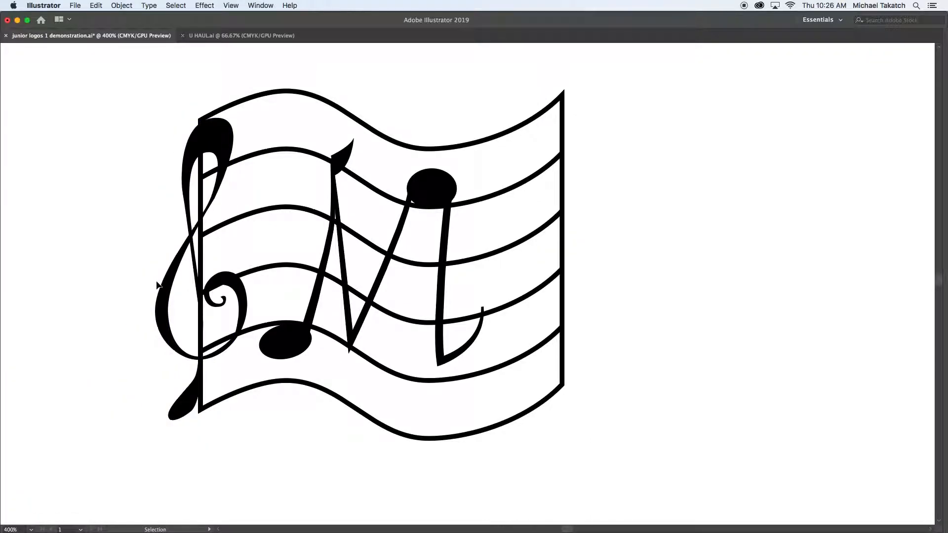
key(f)
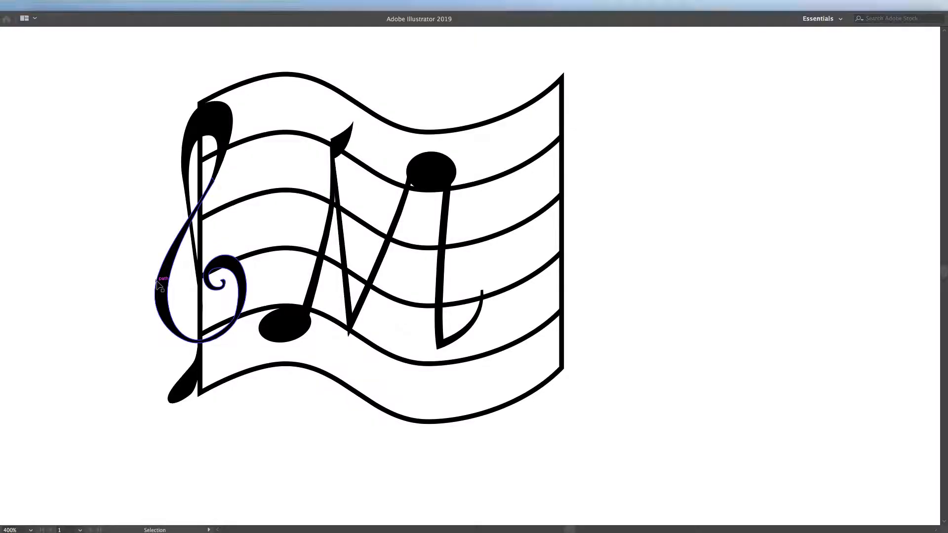
key(f)
Step: Centre the artwork in the view and capture a screenshot of the area enclosing the whole logo
drag(191, 234, 275, 280)
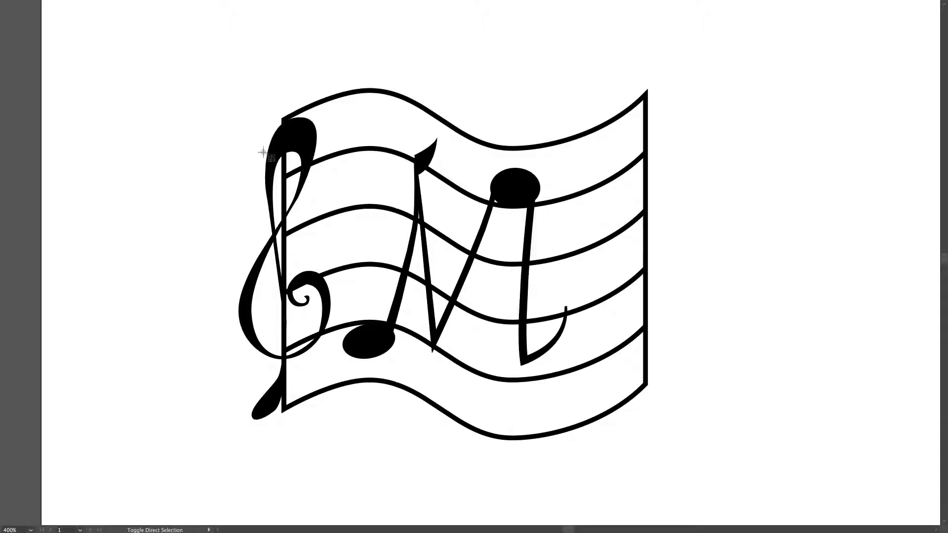
drag(202, 74, 529, 297)
drag(612, 268, 671, 455)
Step: Switch to Finder, select the newest screenshot in the Desktop folder, preview it at large size and close the preview
key(super+Tab)
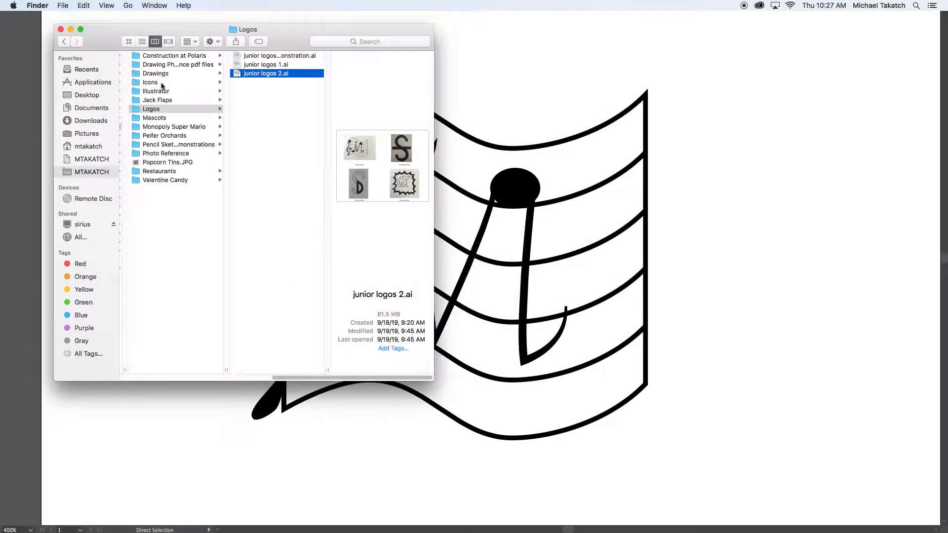
click(91, 96)
click(155, 69)
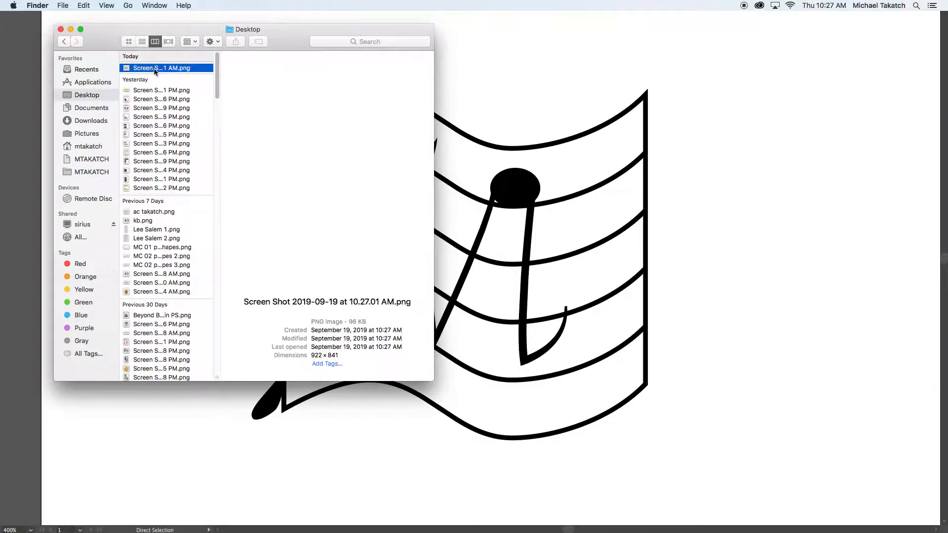
key(space)
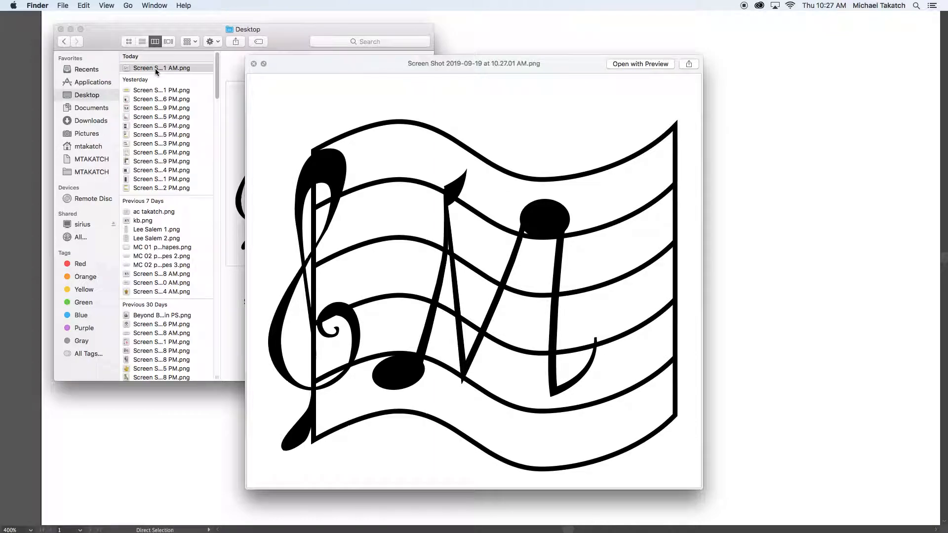
key(space)
Step: Rename the newest screenshot file on the Desktop as NL logo.png
click(155, 68)
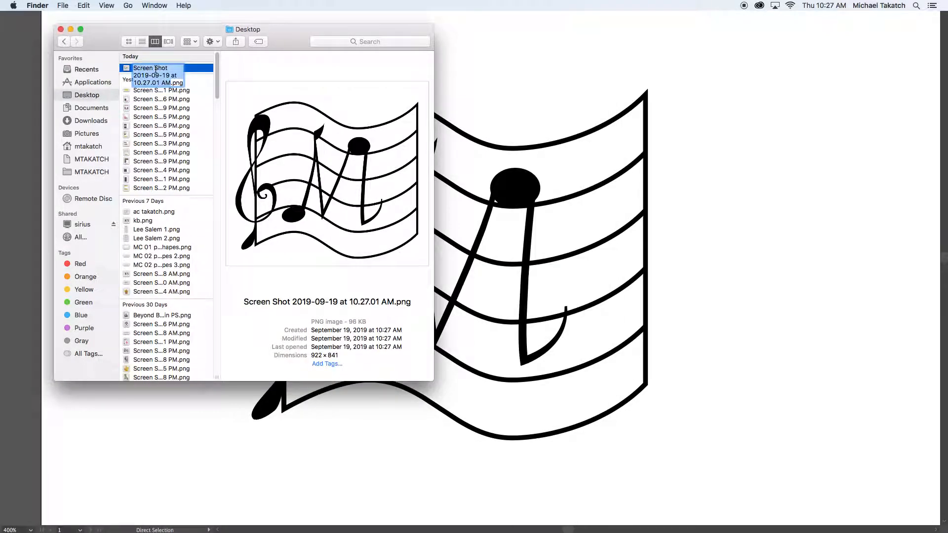
text(NL lo)
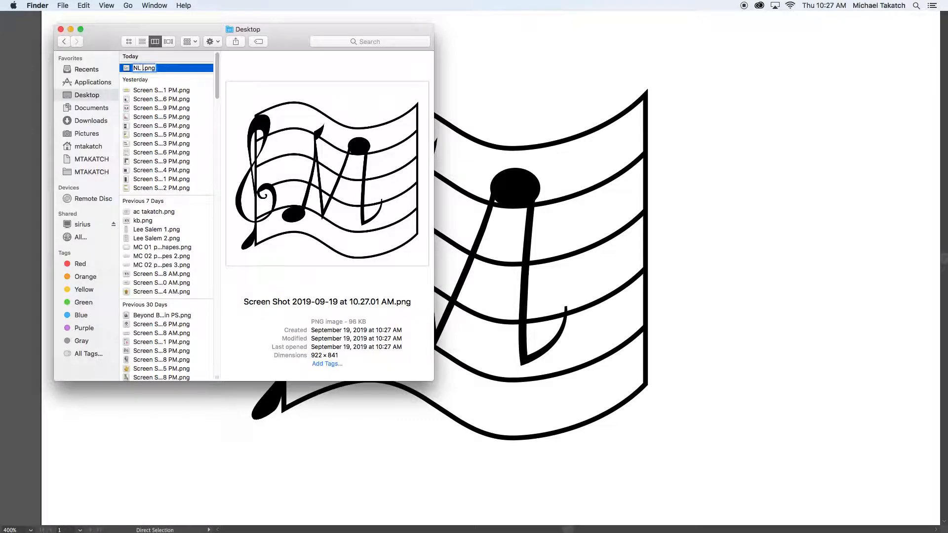
text(go)
key(Return)
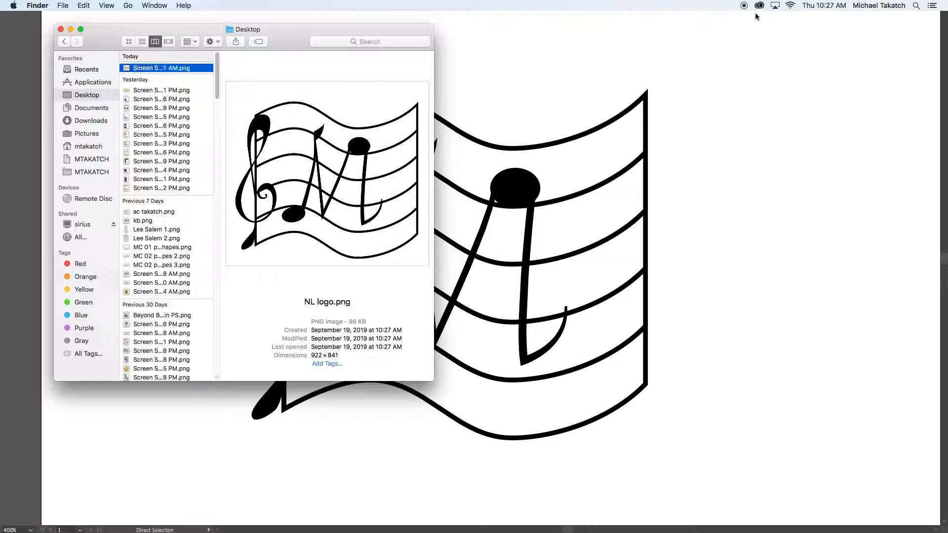
Step: Return to Illustrator to view the logo artwork, and switch back to Finder
click(724, 40)
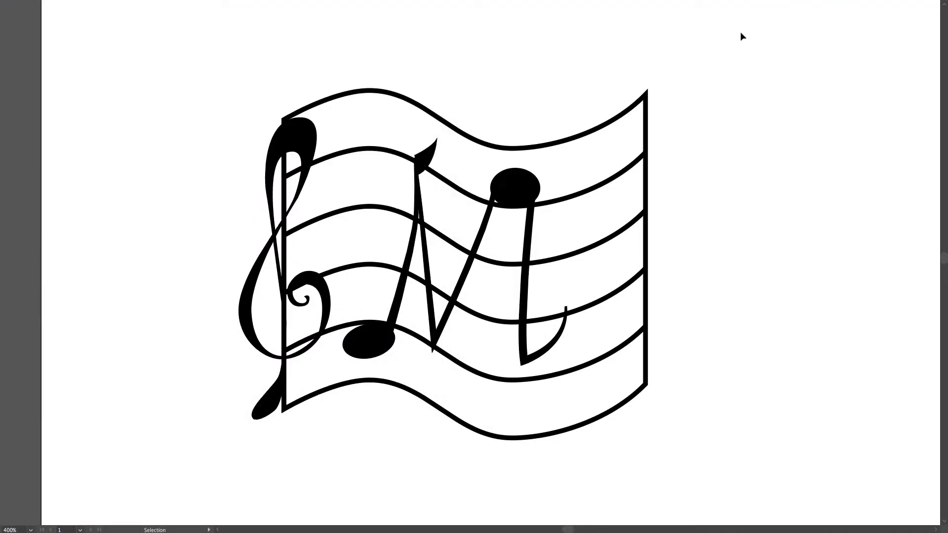
key(super+Tab)
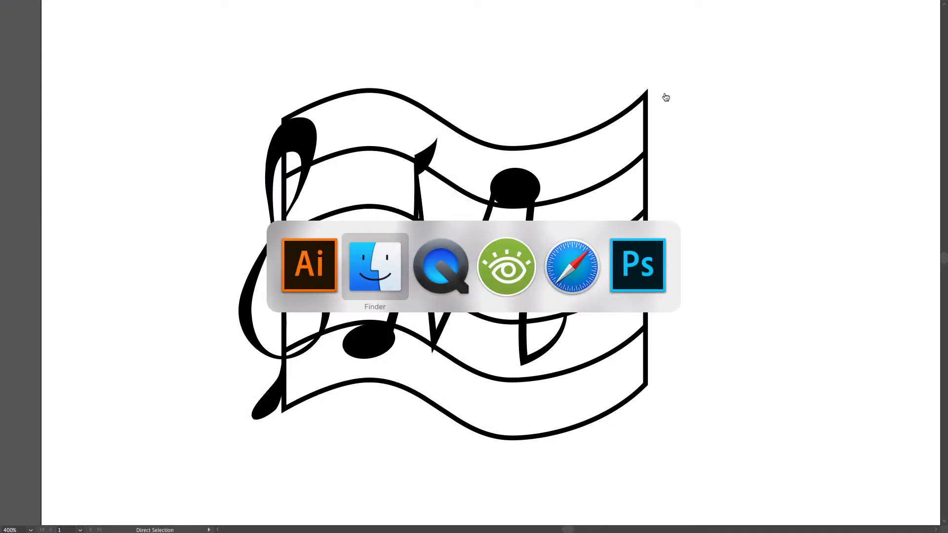